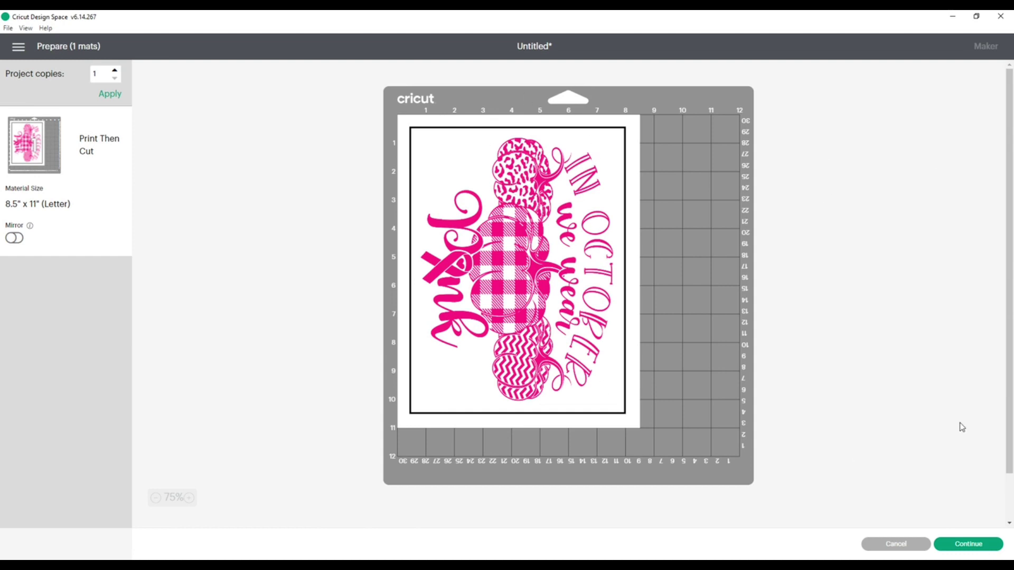
Continue from the mat preview to the Make screen listing the Print step.
click(974, 545)
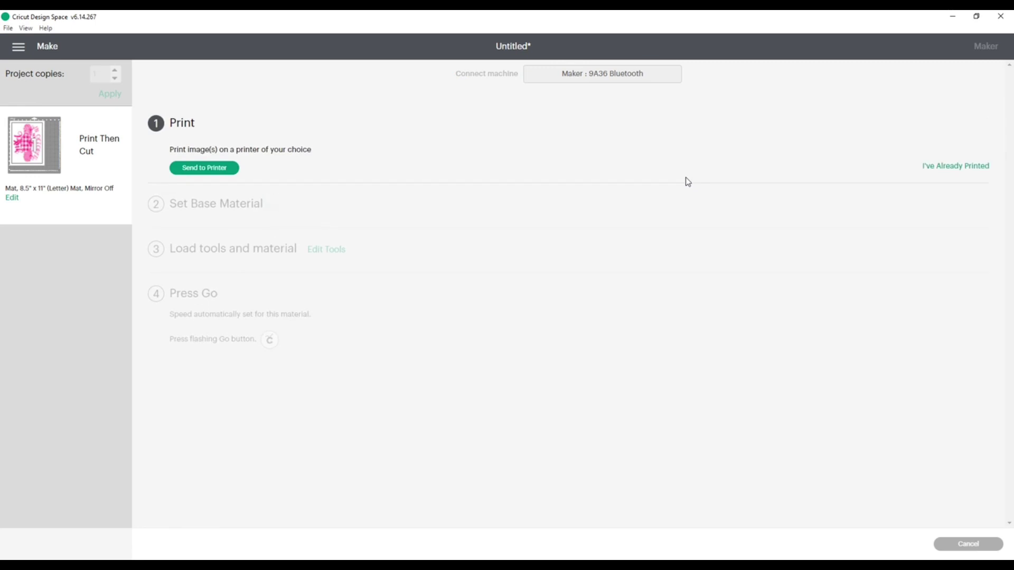
Send the mat to the EPSON ET-2760 Series printer with Use System Dialog switched on.
click(212, 169)
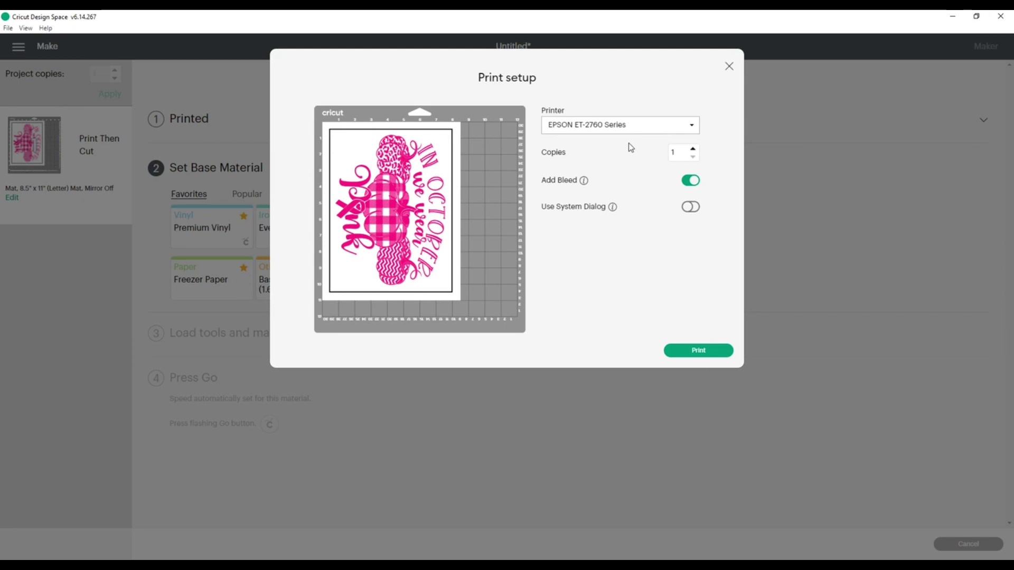
click(690, 208)
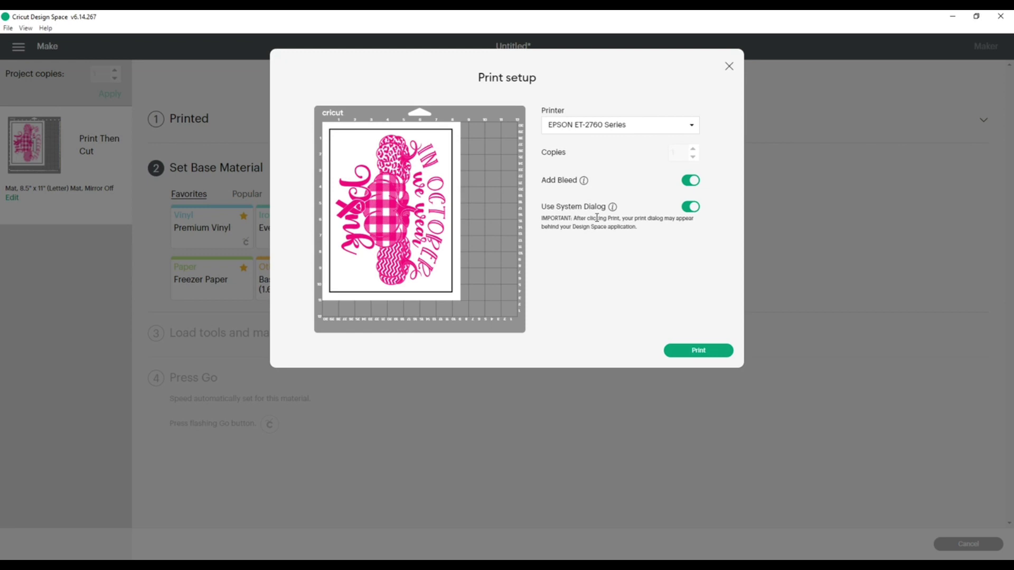
Start printing to bring up the Windows Print dialog with EPSON ET-2760 Series selected.
click(714, 353)
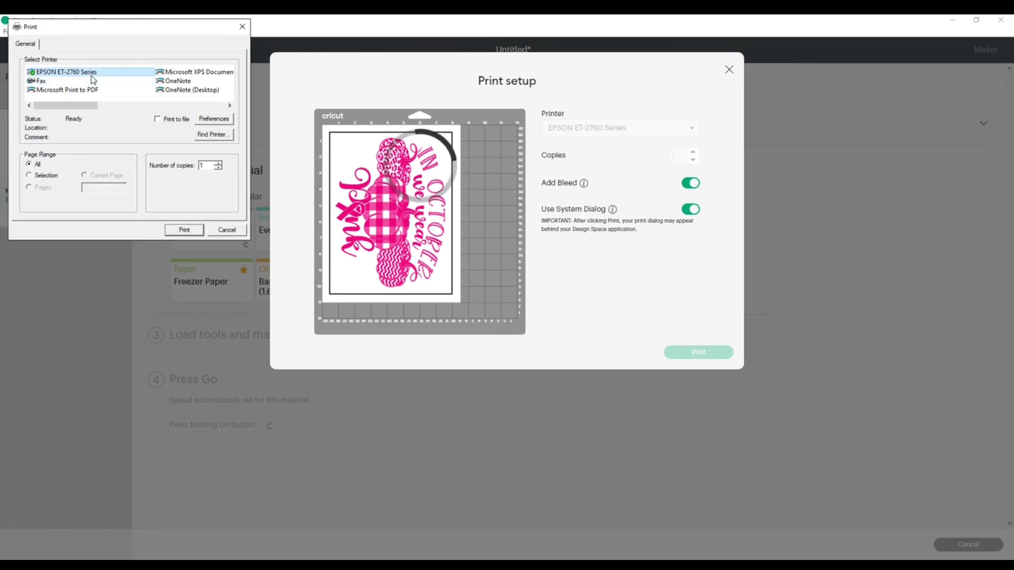
In Epson Preferences, set paper type to Premium Presentation Paper Matte and quality to High.
click(222, 116)
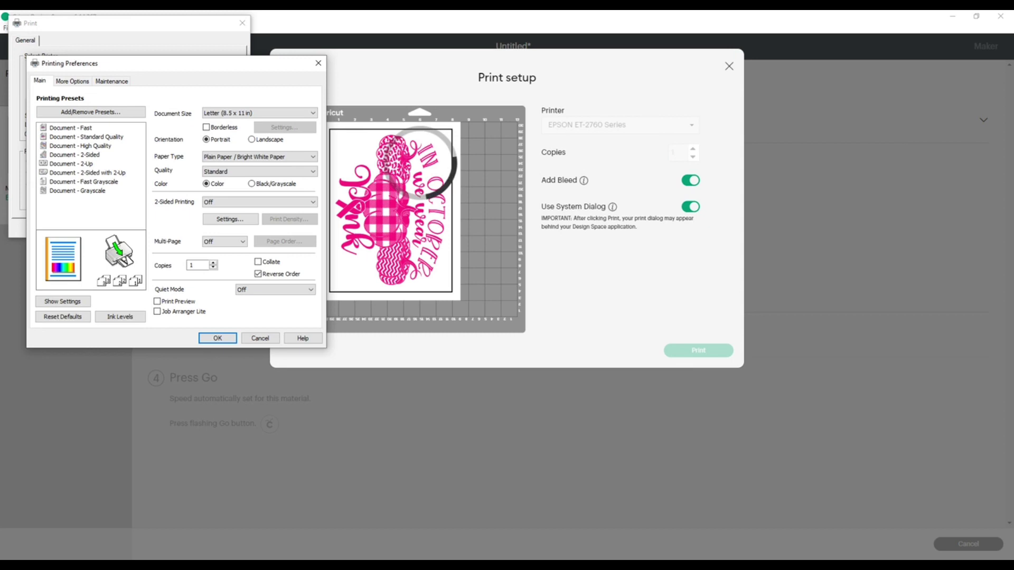
click(224, 242)
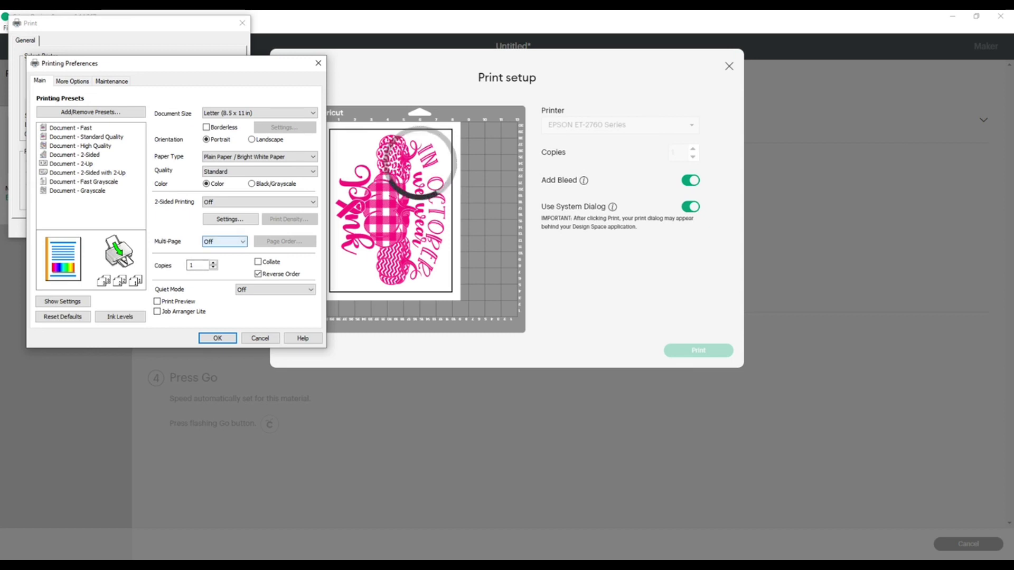
click(259, 171)
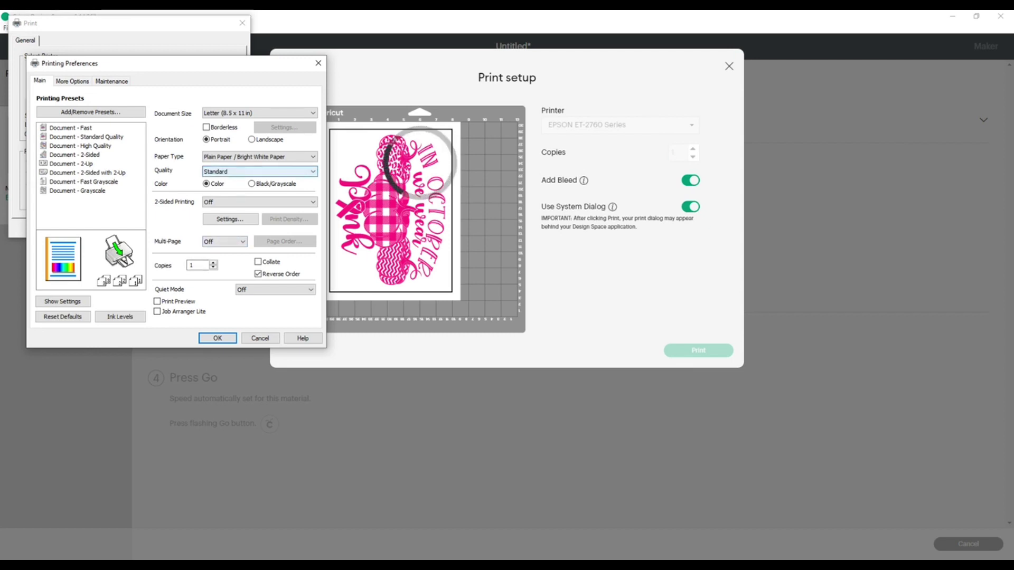
click(258, 113)
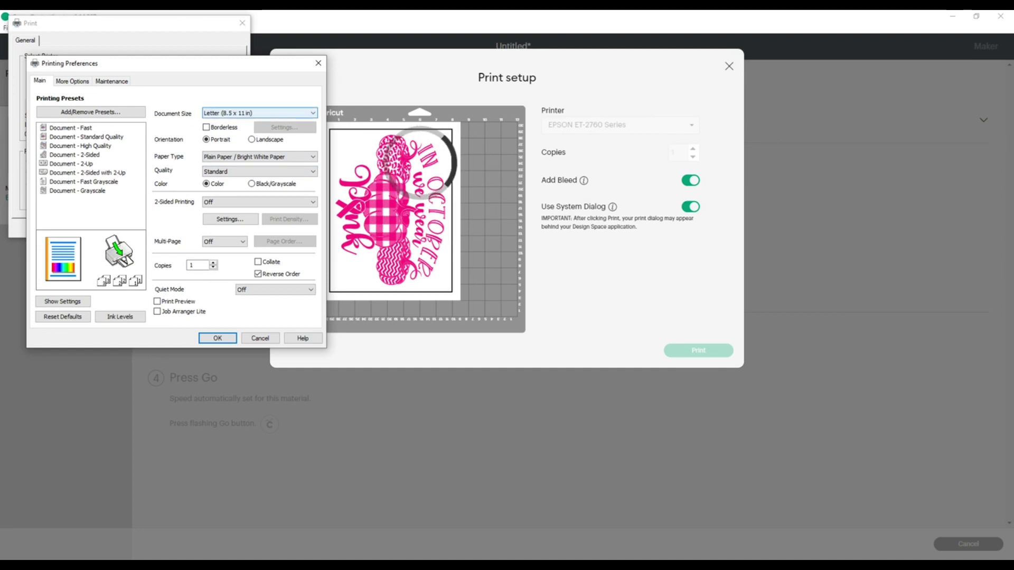
click(258, 156)
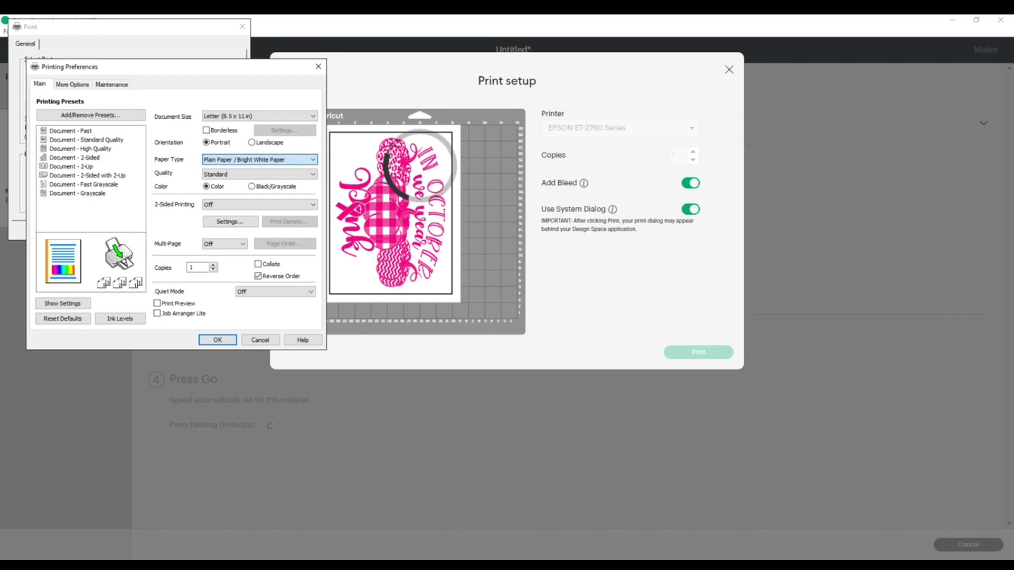
key(Down)
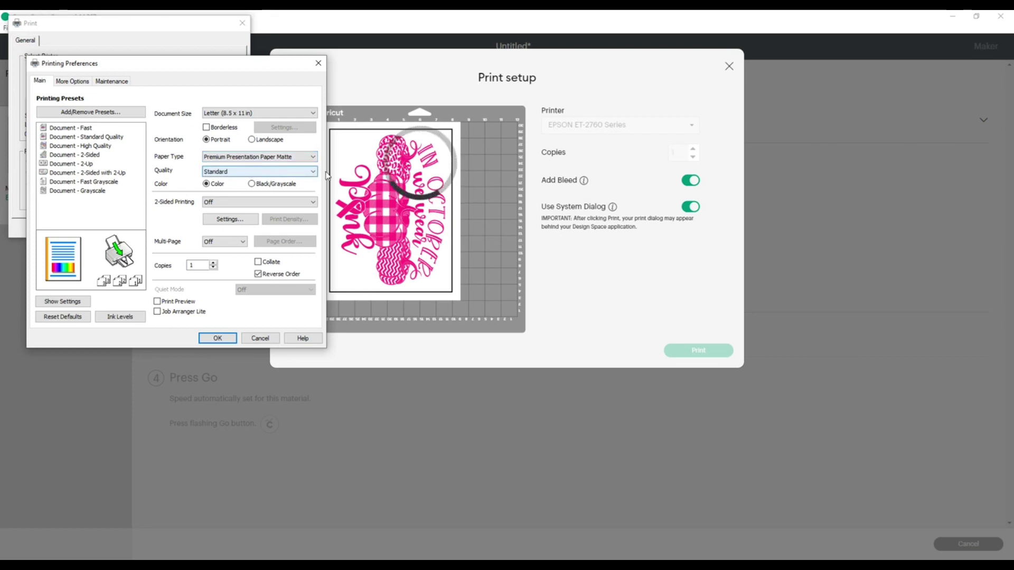
click(309, 178)
click(263, 194)
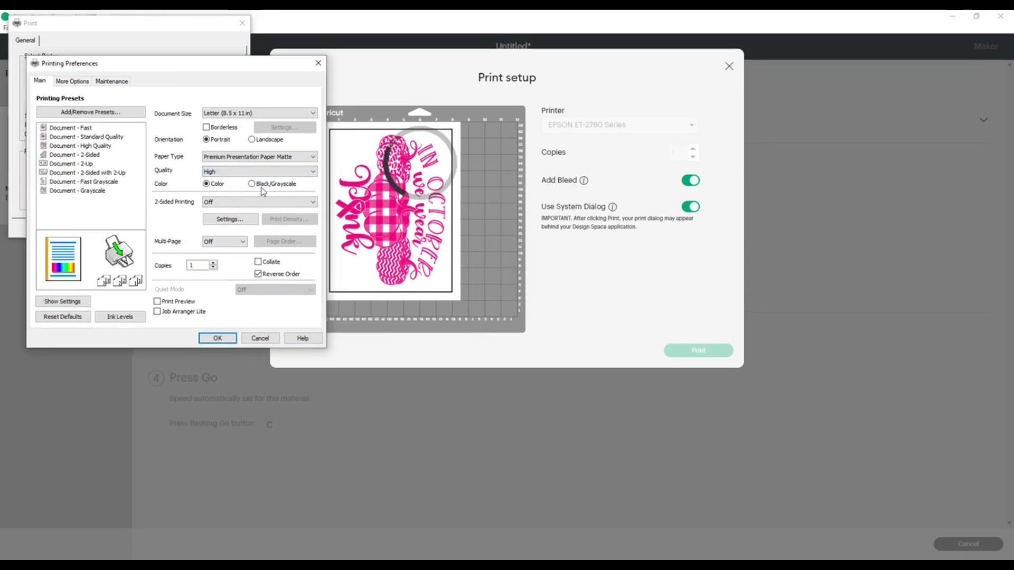
On More Options, change Color Correction from Automatic to Custom.
click(67, 83)
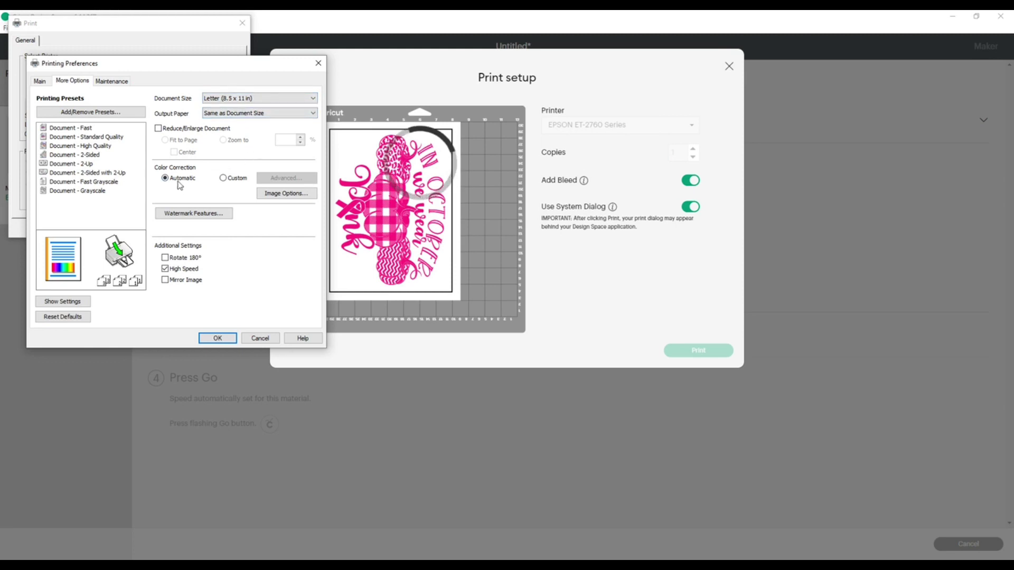
click(224, 181)
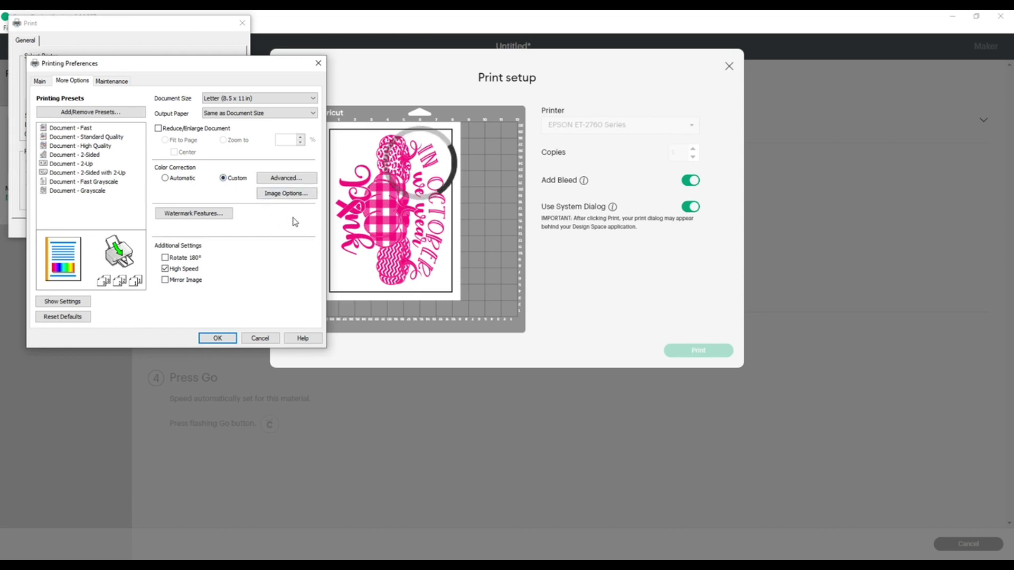
Set advanced colour correction to Color Controls with Adobe RGB colour mode and confirm.
click(299, 184)
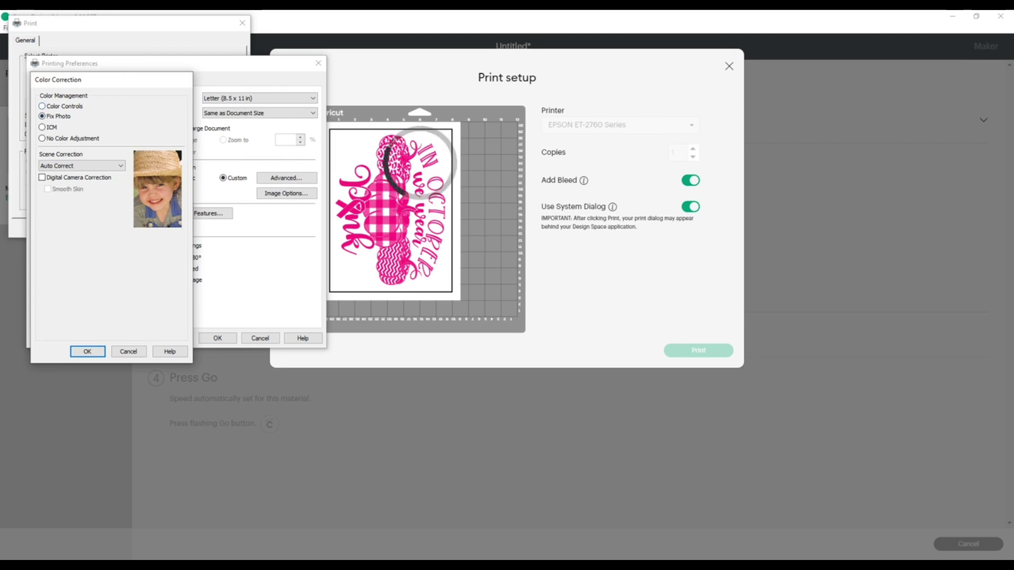
click(42, 106)
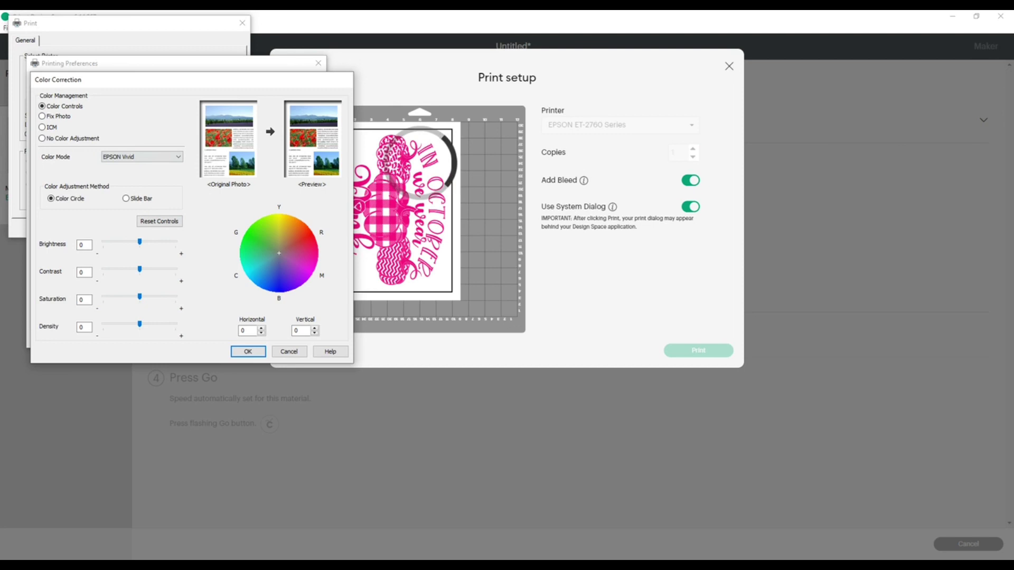
click(176, 158)
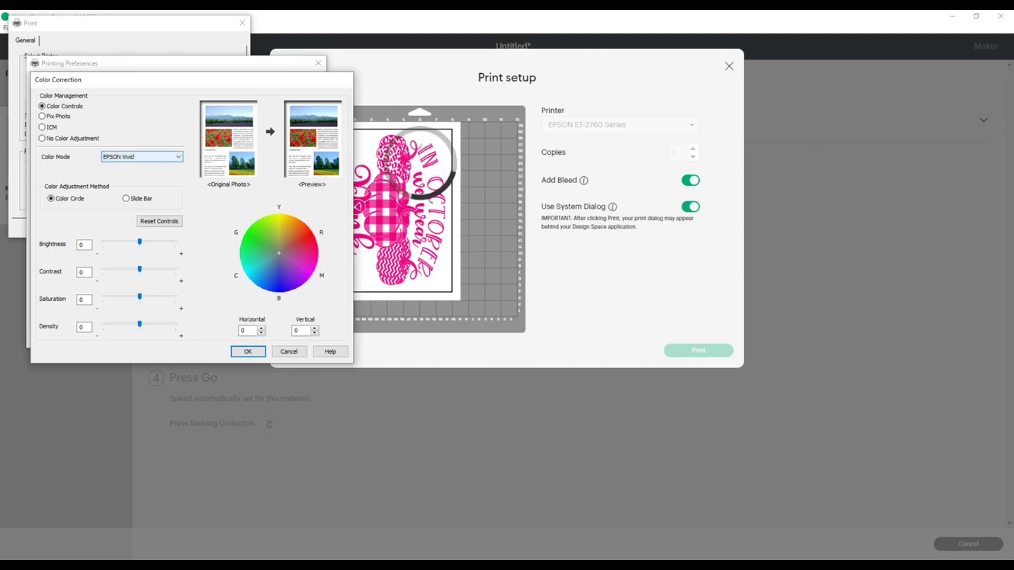
click(157, 180)
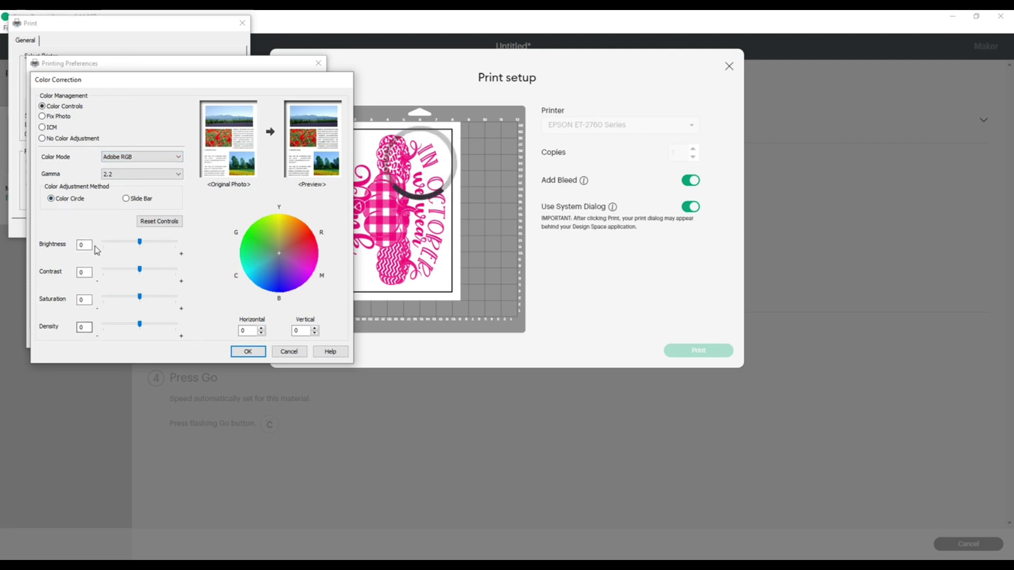
click(246, 351)
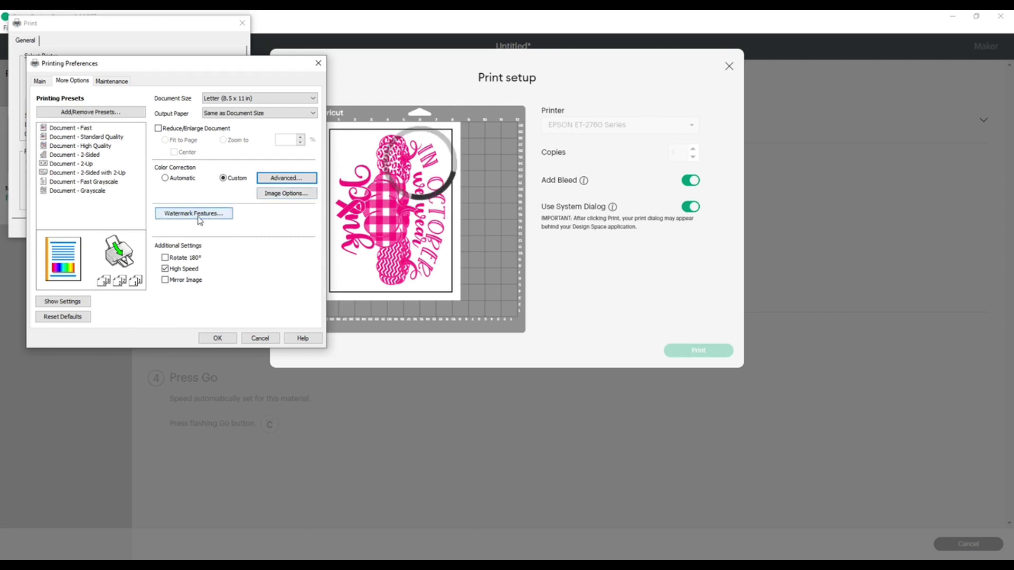
Turn off High Speed, turn on Mirror Image, and bring up the Custom Settings preset window.
click(166, 269)
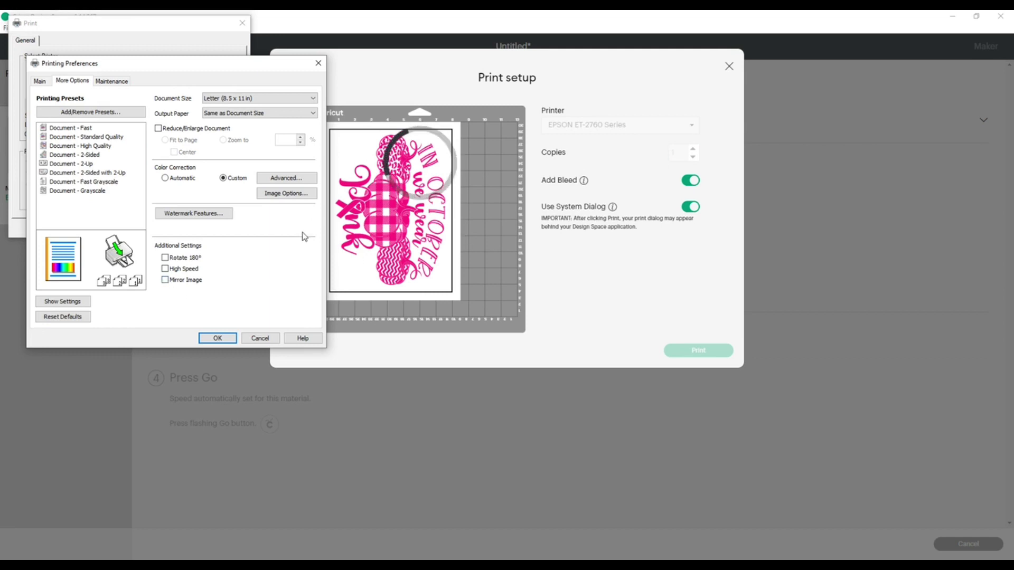
click(165, 280)
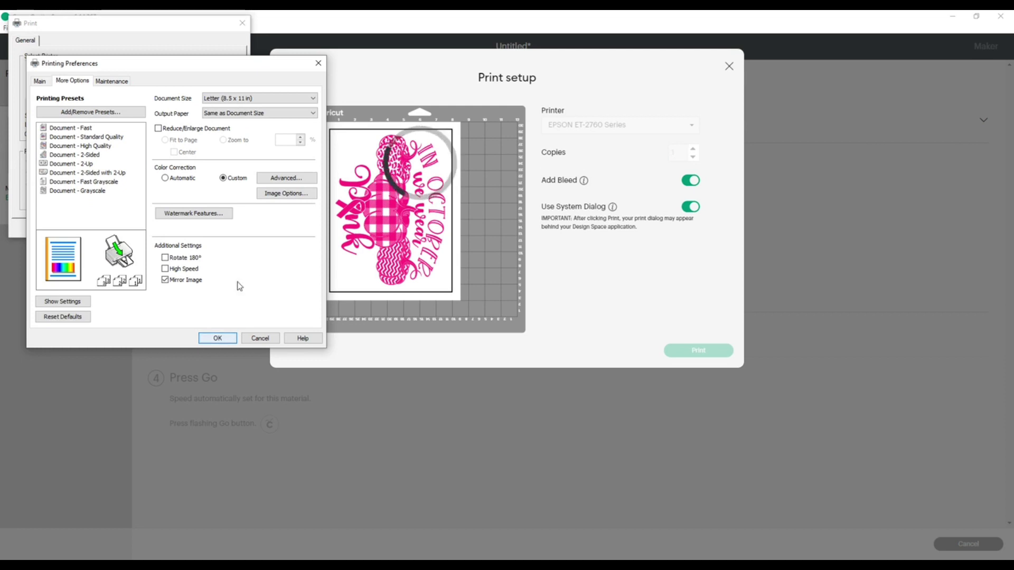
click(107, 114)
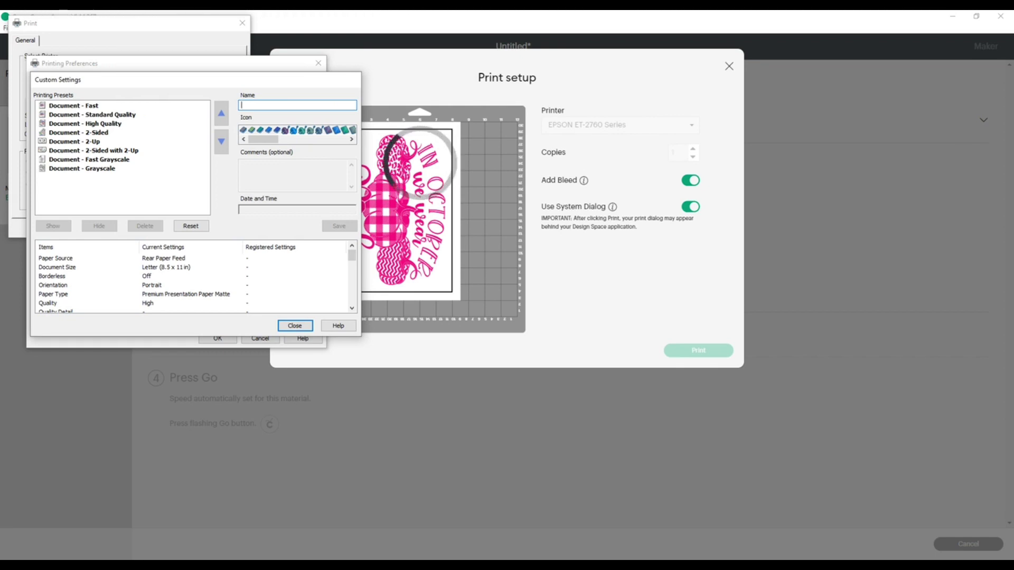
Save the mirrored settings as a custom preset named with the user's name plus 'Sublimation Preset'.
text(Delonda)
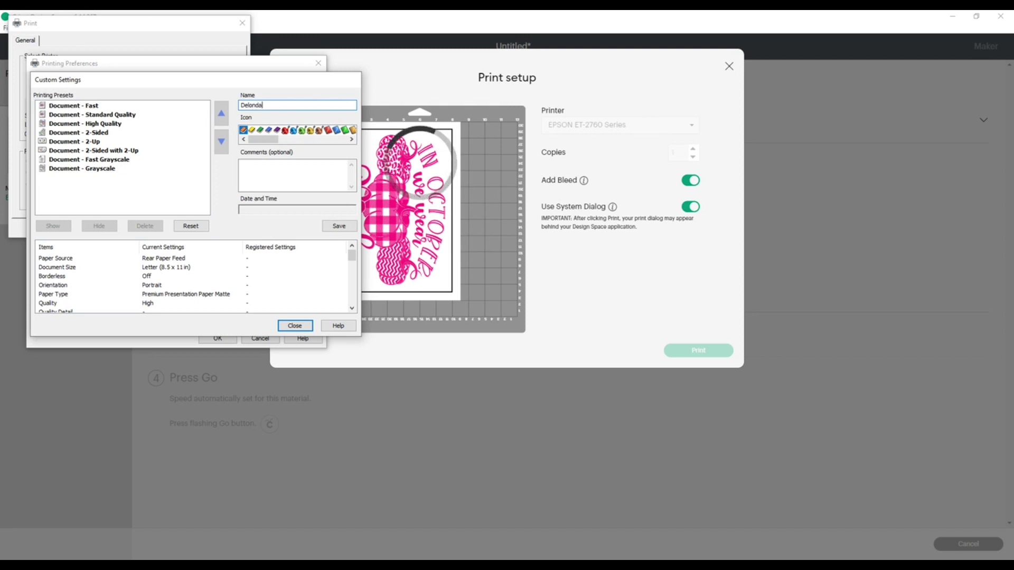
text('s S)
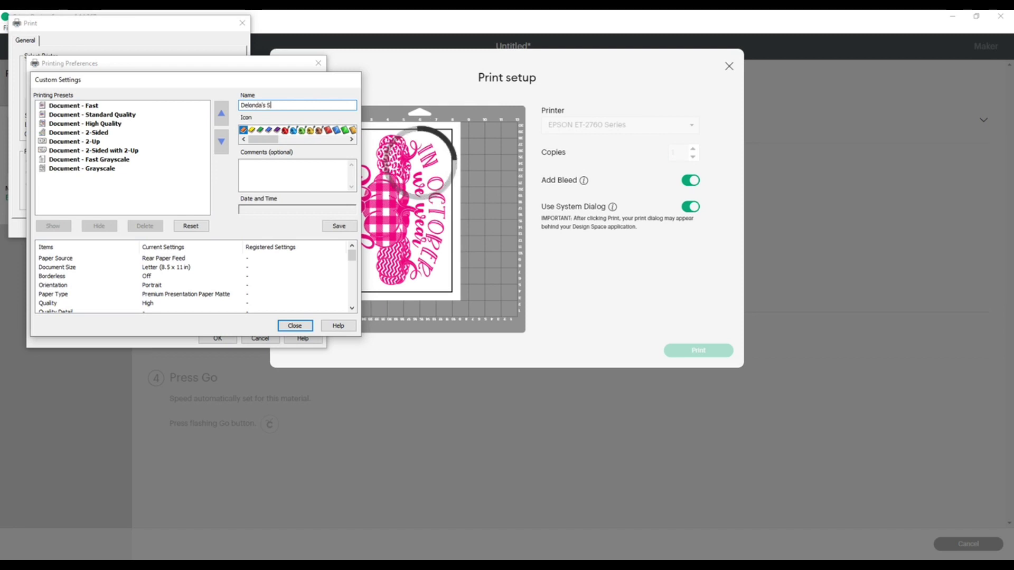
text(ubl)
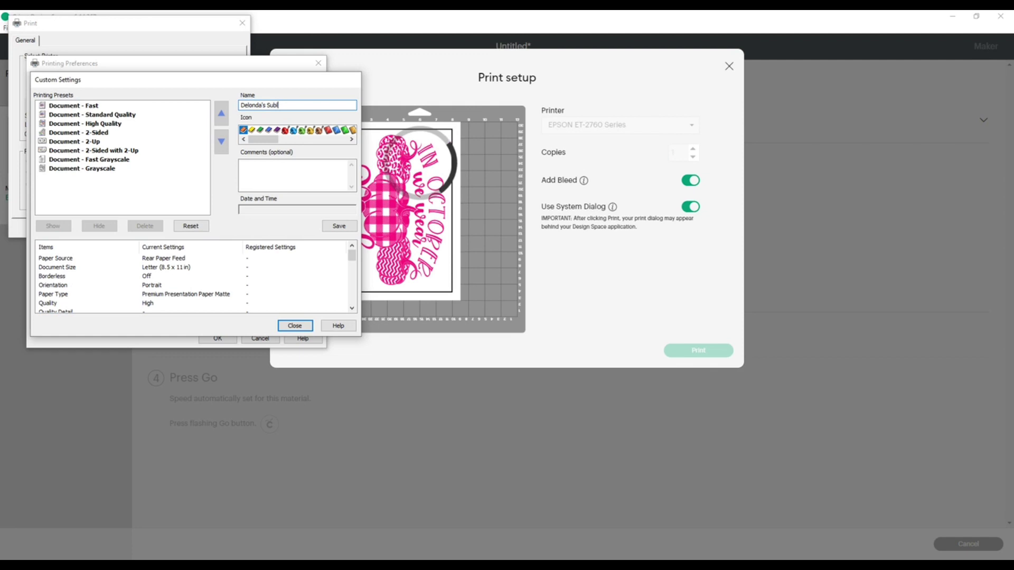
text(imation)
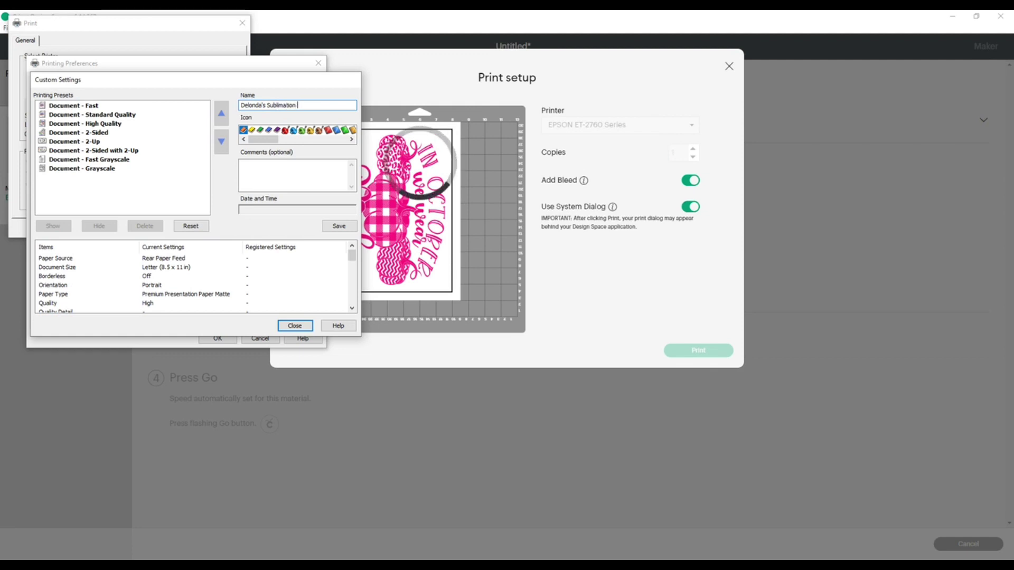
text( S)
key(BackSpace)
click(294, 326)
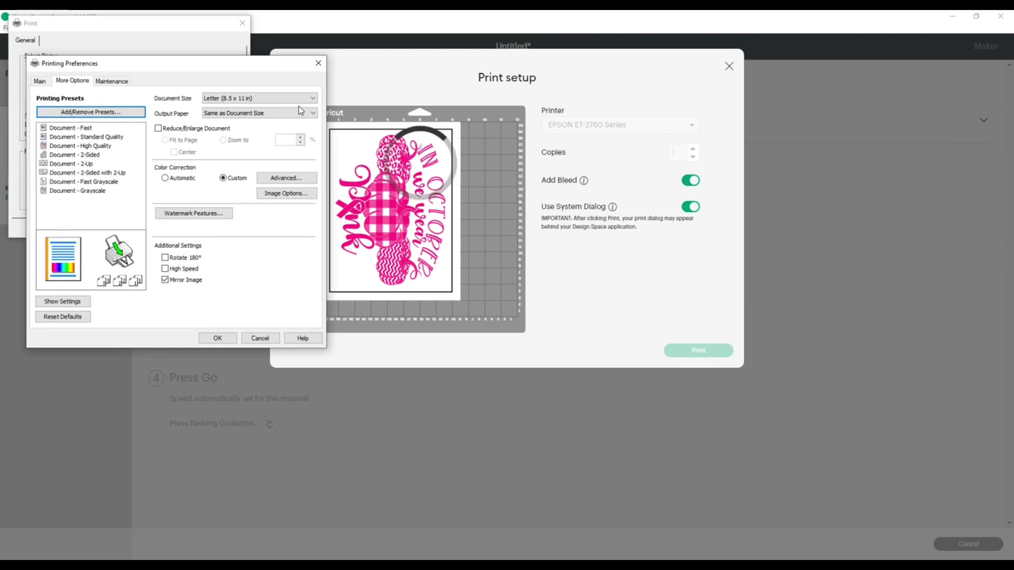
click(94, 112)
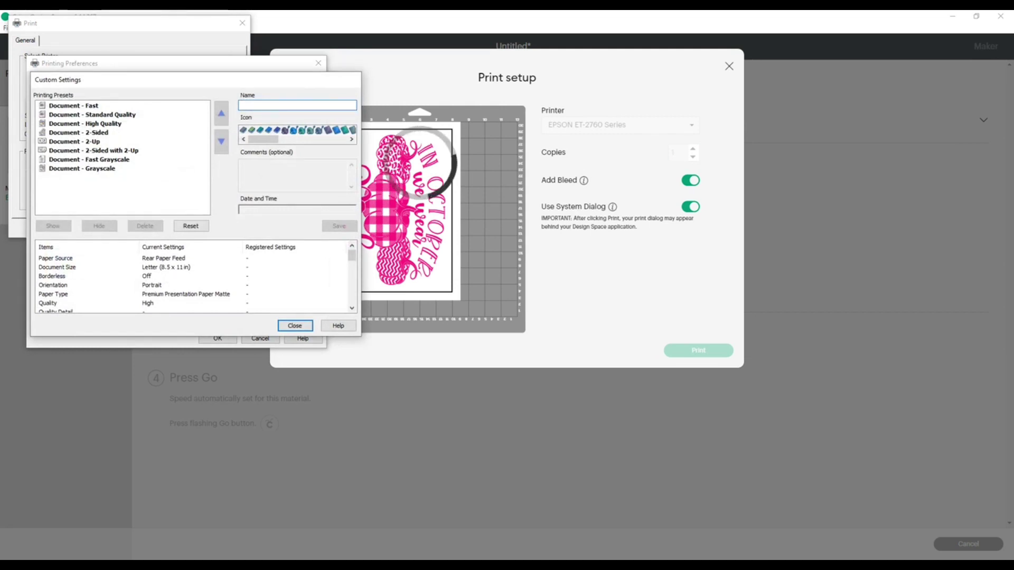
text(Delo)
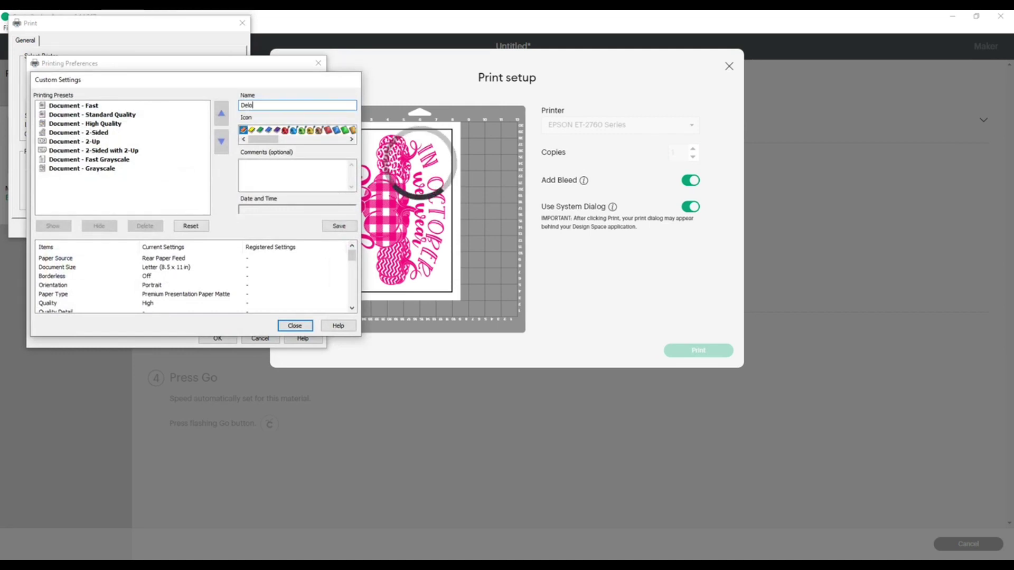
text(nda's Su)
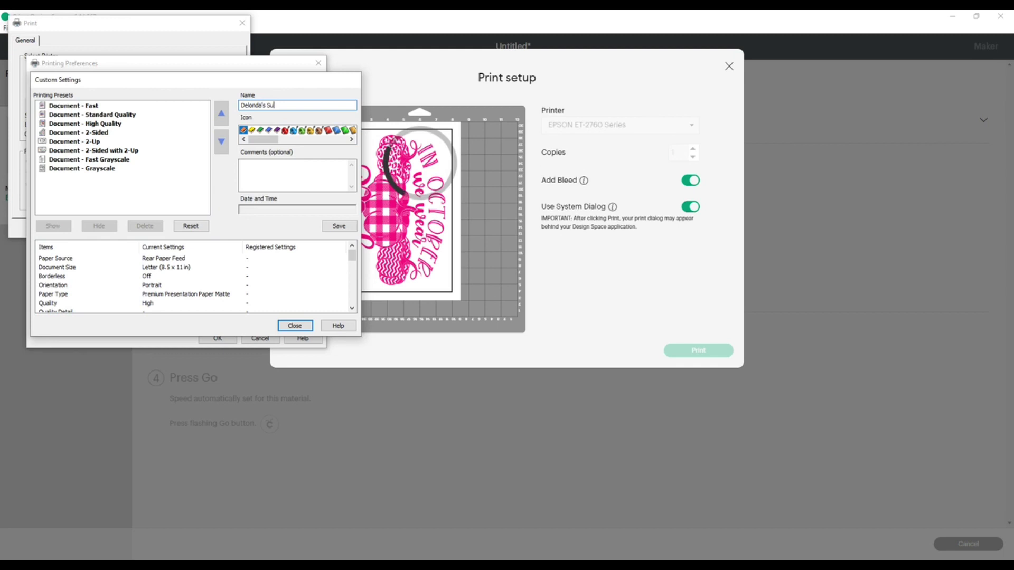
text(blimation P)
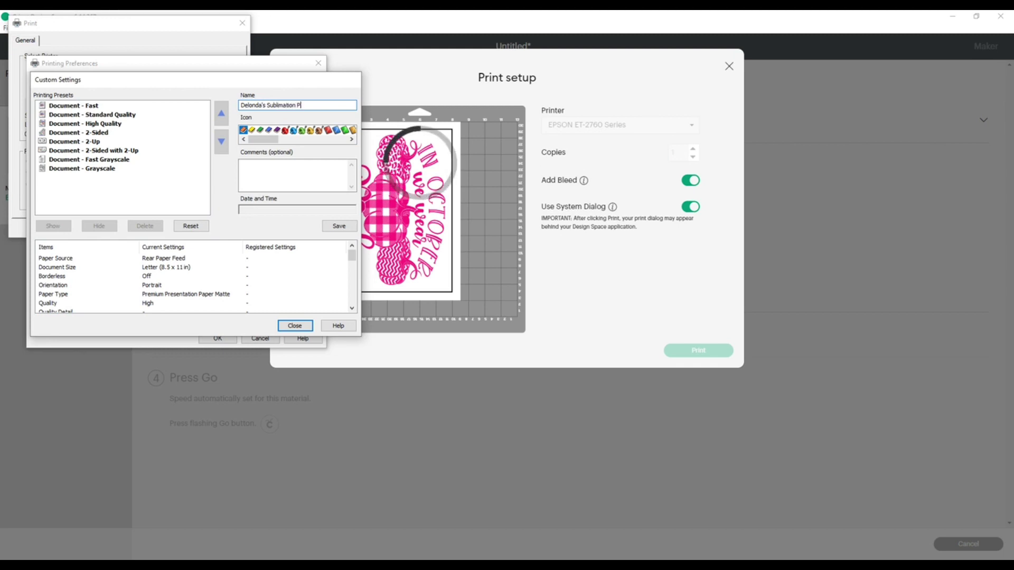
text(reset)
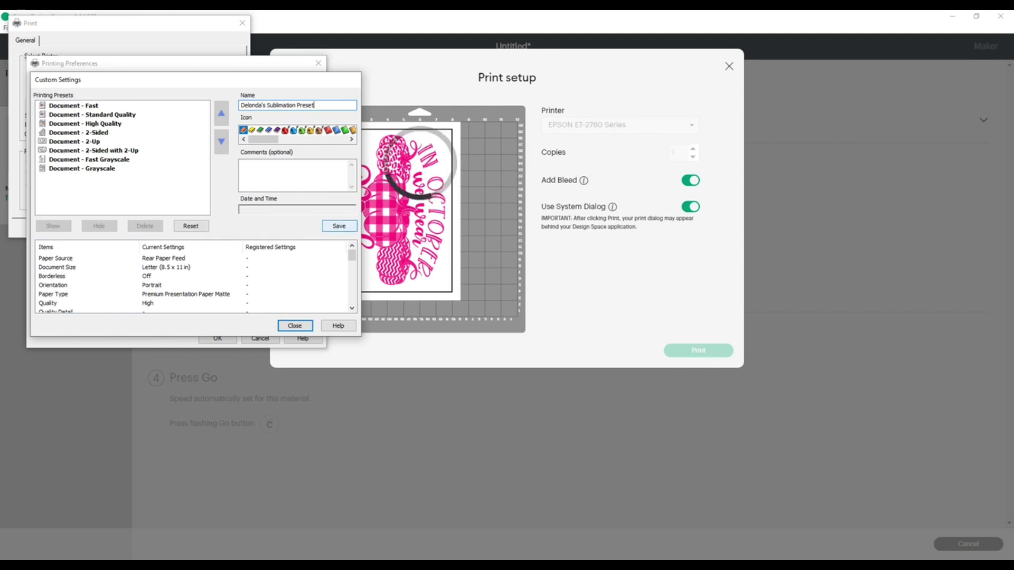
click(339, 226)
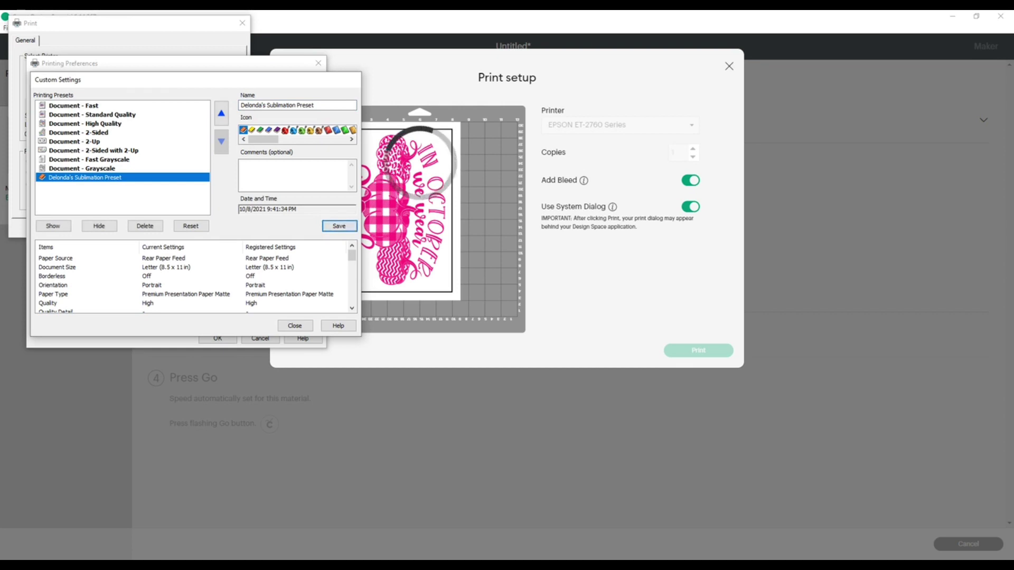
Save a second preset with '- Mirror On' appended to the name, then switch Mirror Image off.
click(316, 105)
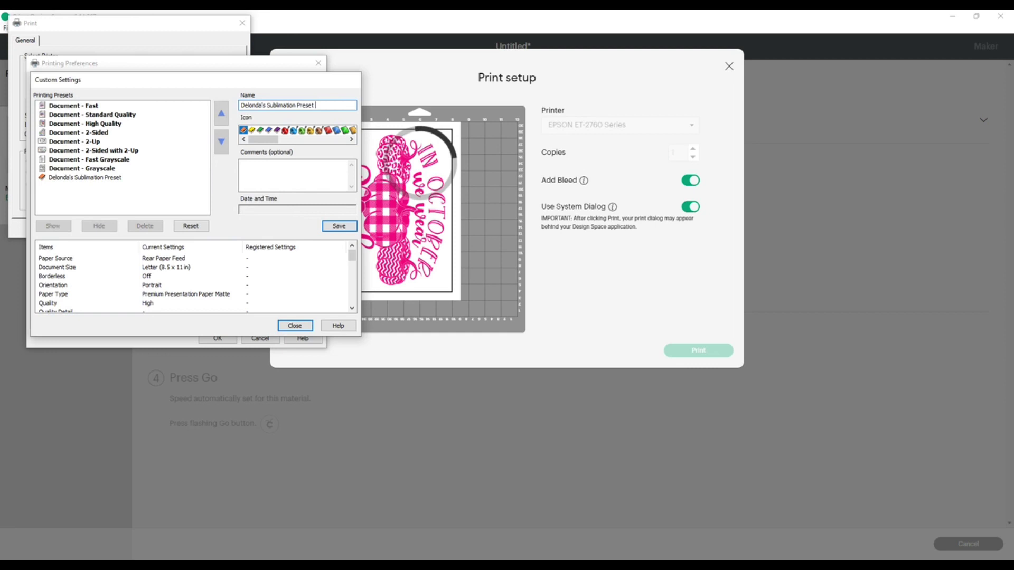
text(- Mi)
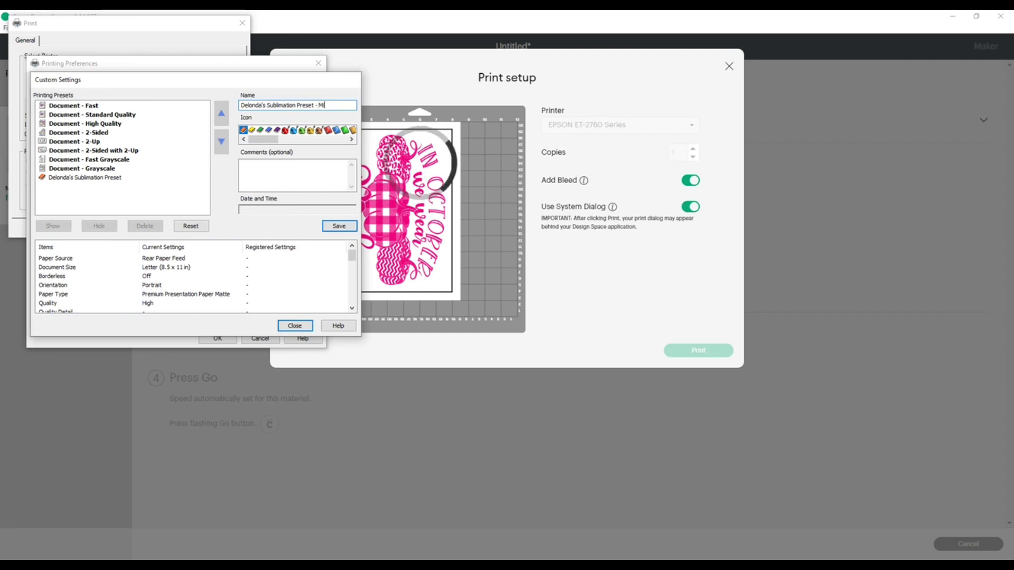
text(rror On)
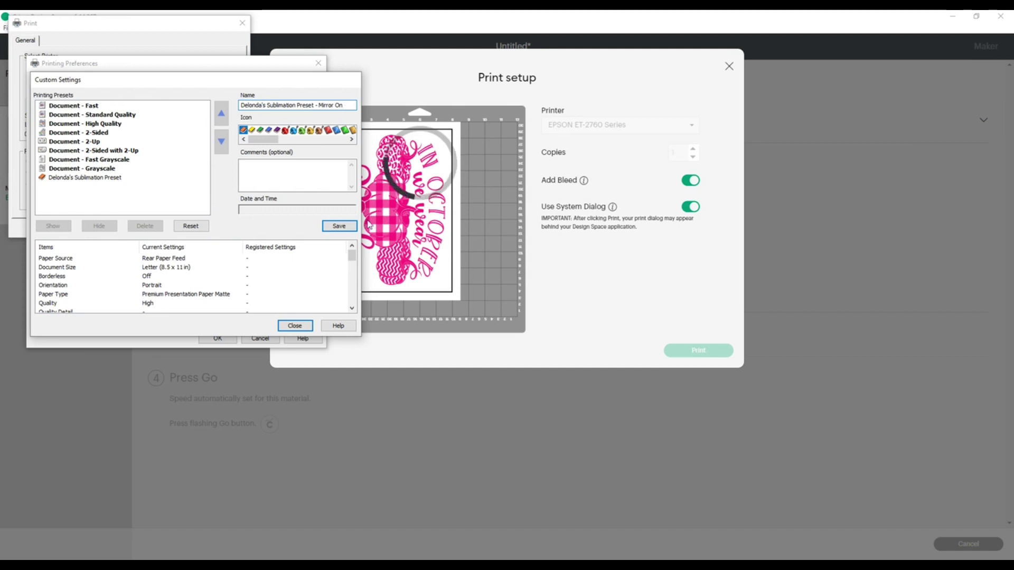
key(Return)
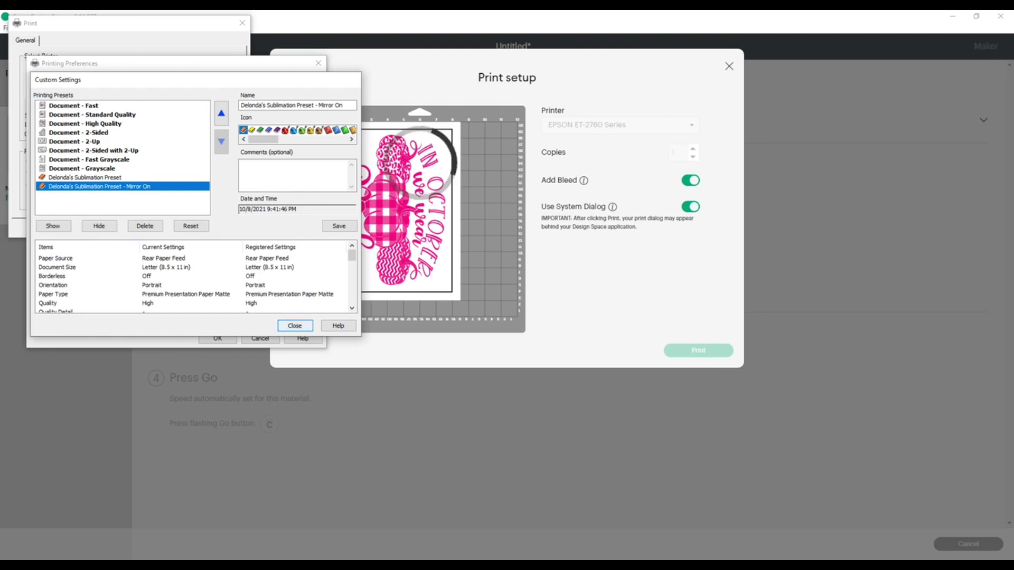
click(303, 328)
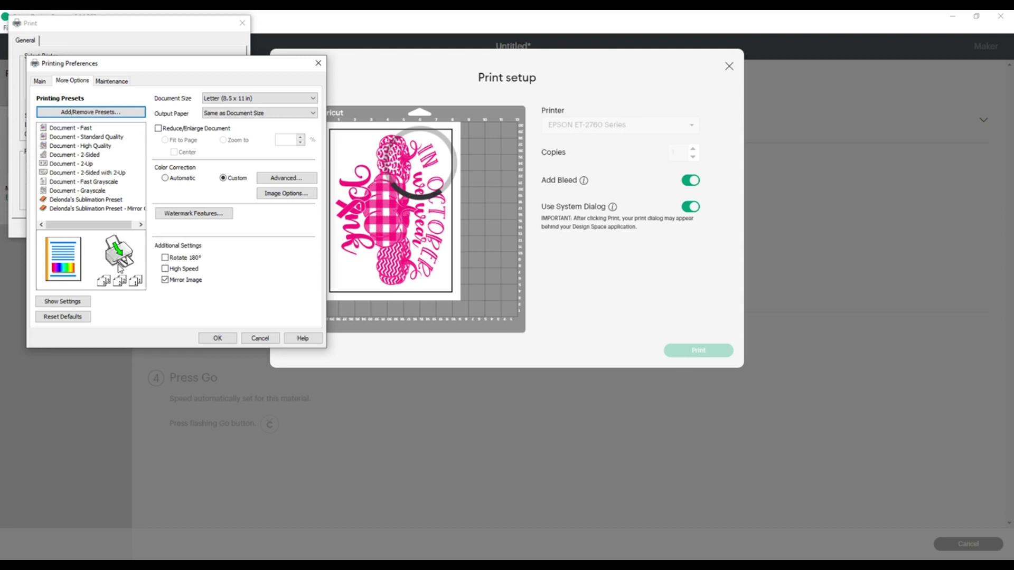
click(166, 280)
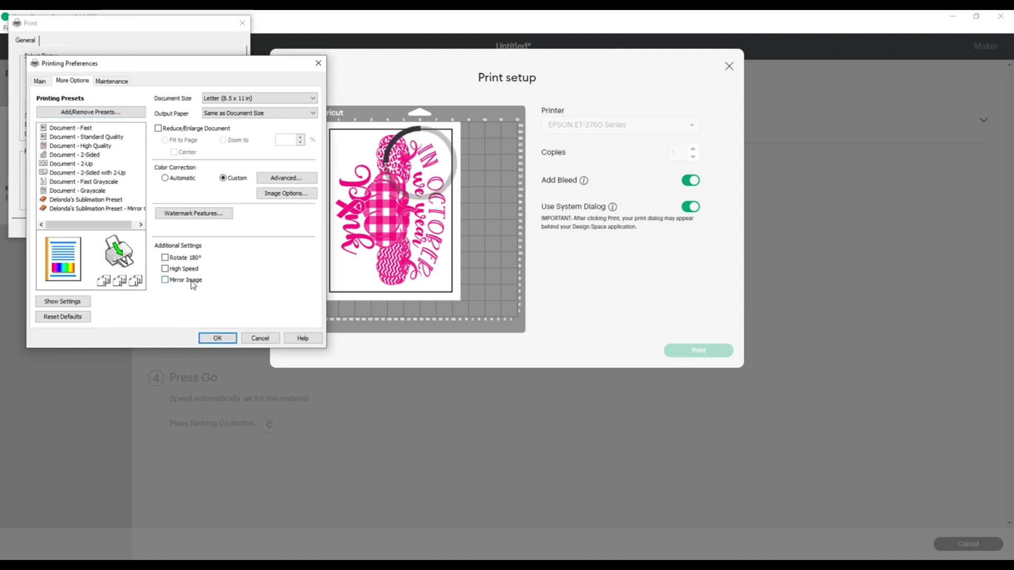
Select the original Sublimation Preset in the preset manager and delete it.
click(102, 201)
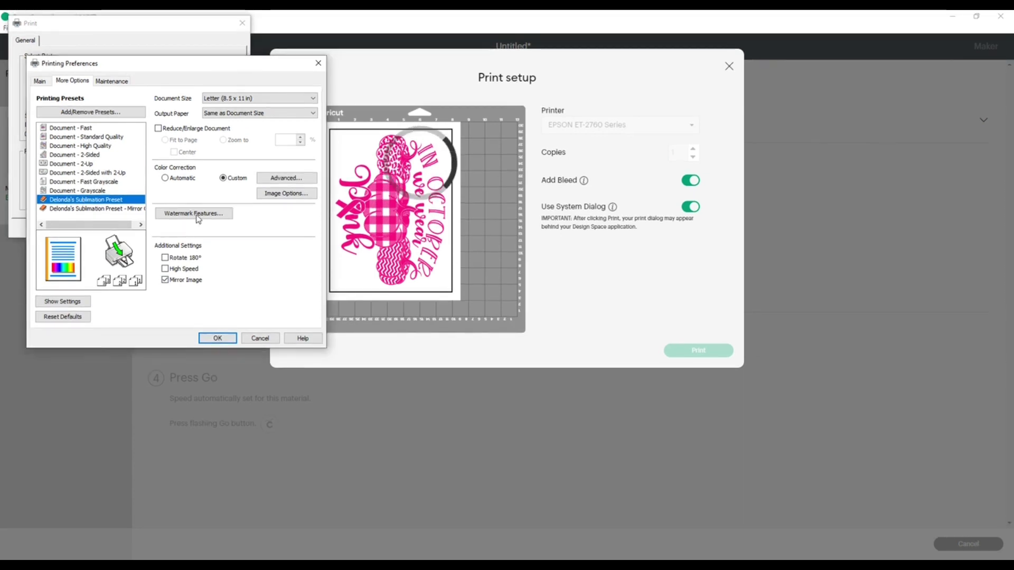
click(101, 112)
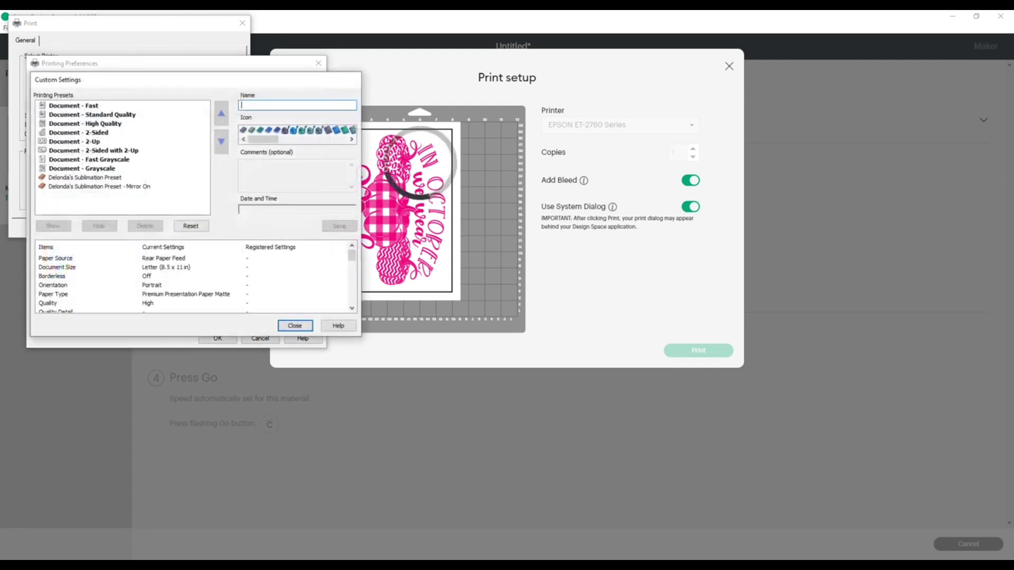
click(84, 177)
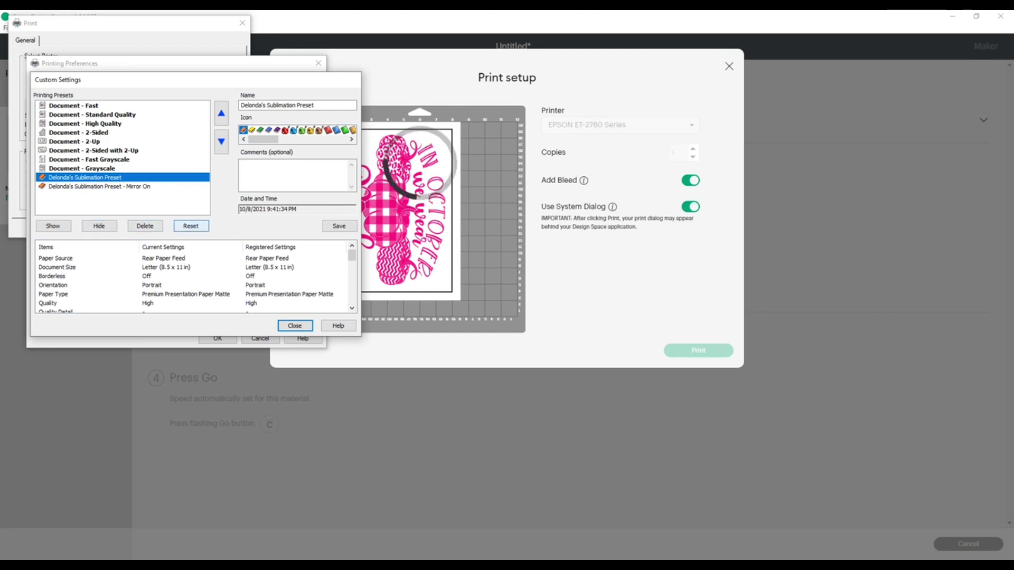
click(191, 226)
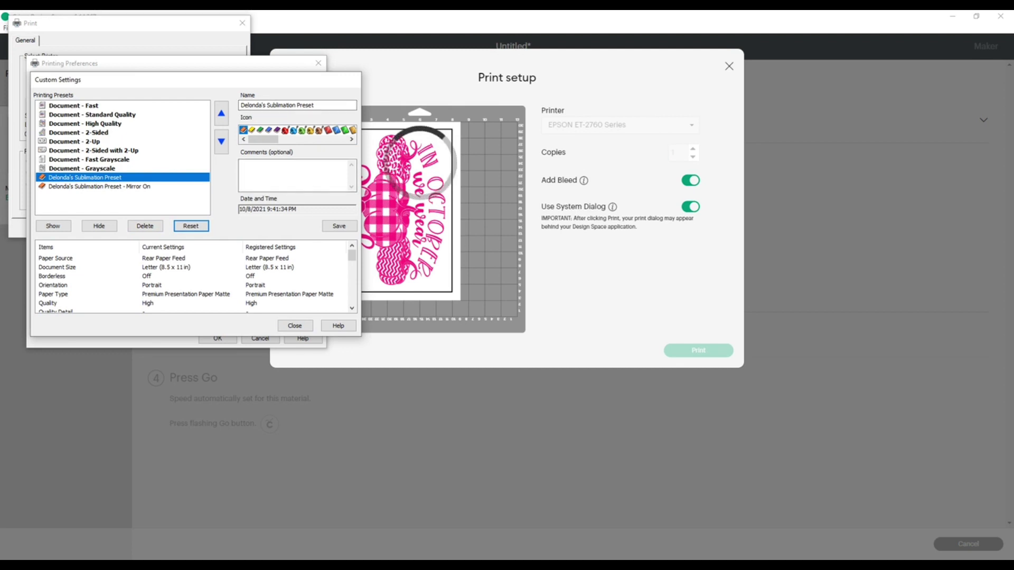
scroll(193, 280, down, 1)
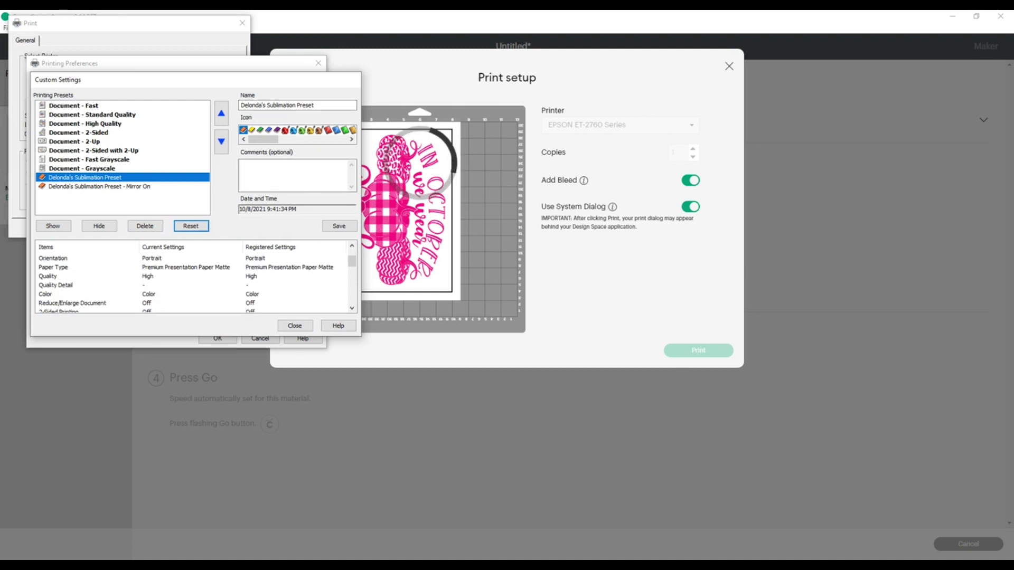
scroll(193, 280, down, 3)
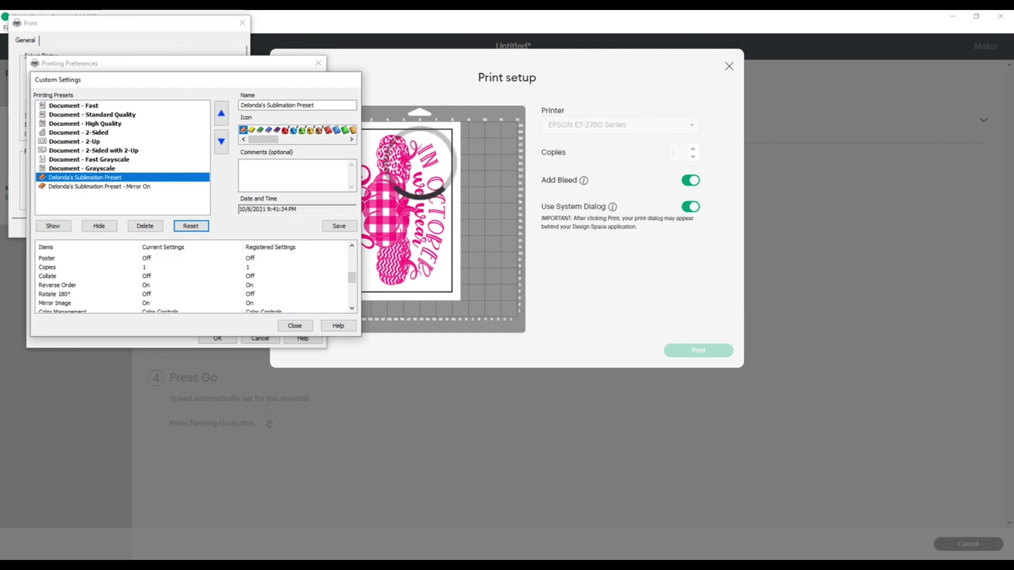
click(144, 226)
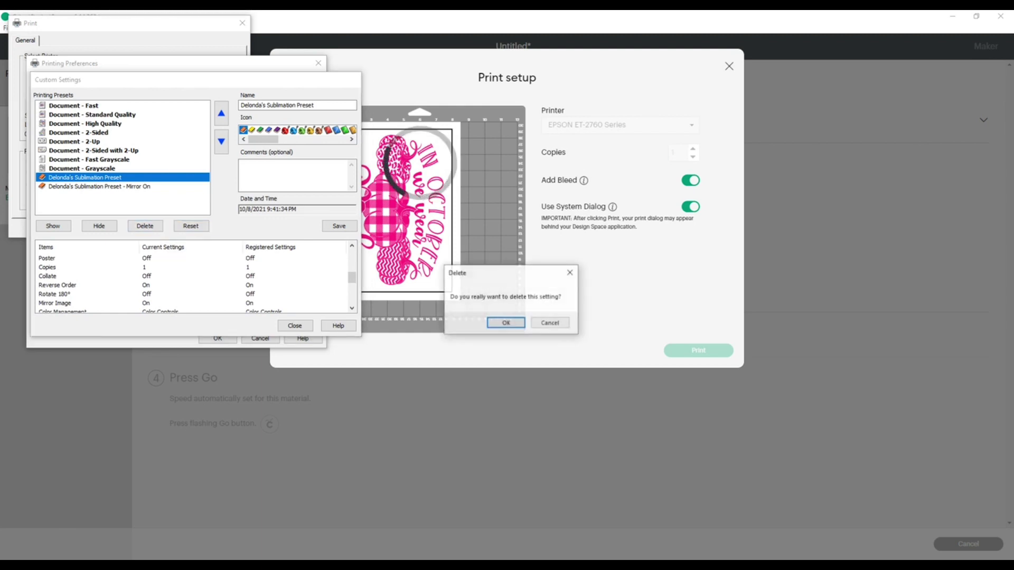
Confirm deleting the original preset, then cancel the Epson preferences and the Windows Print dialog.
click(505, 323)
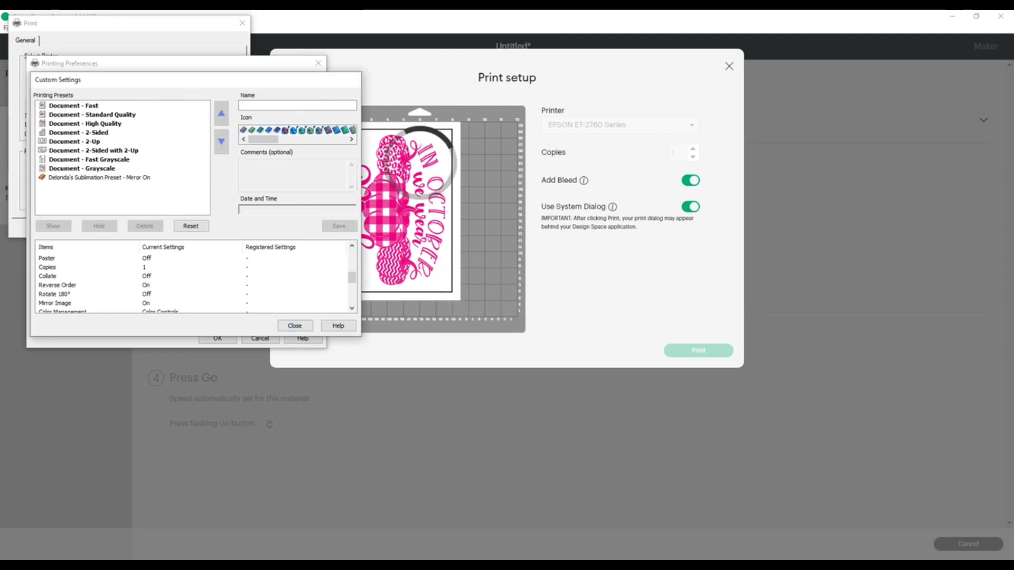
click(294, 325)
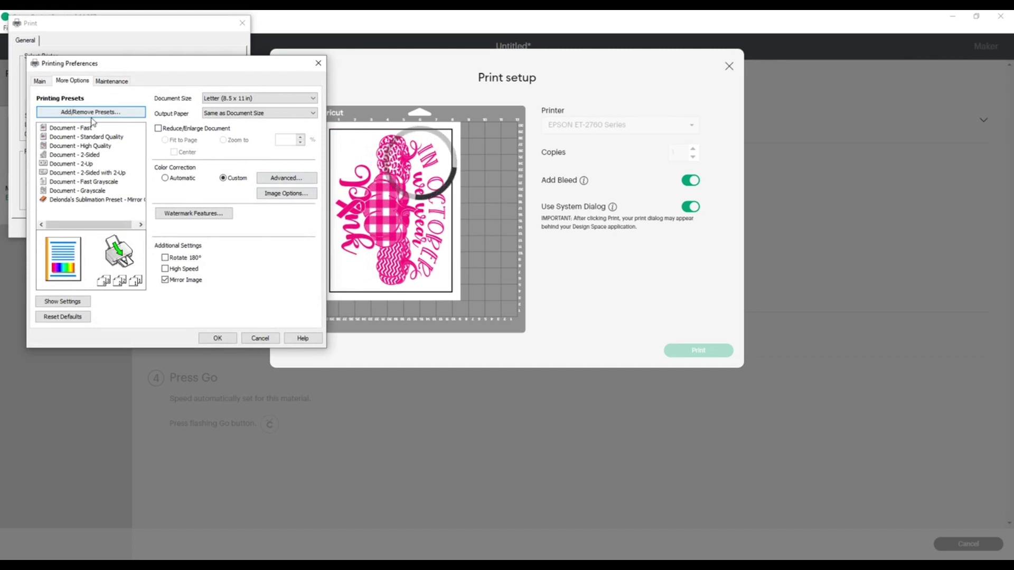
click(40, 82)
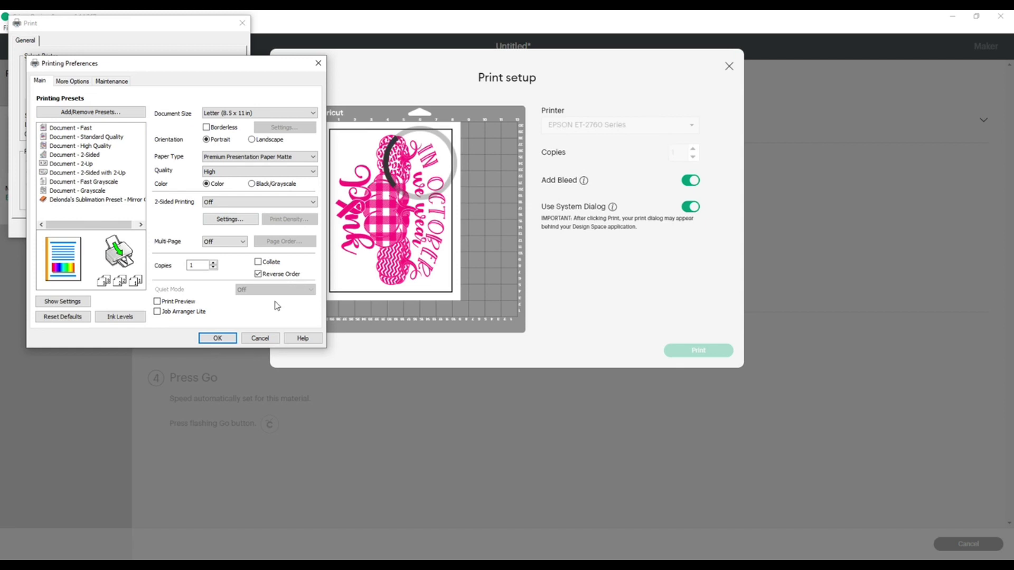
click(271, 341)
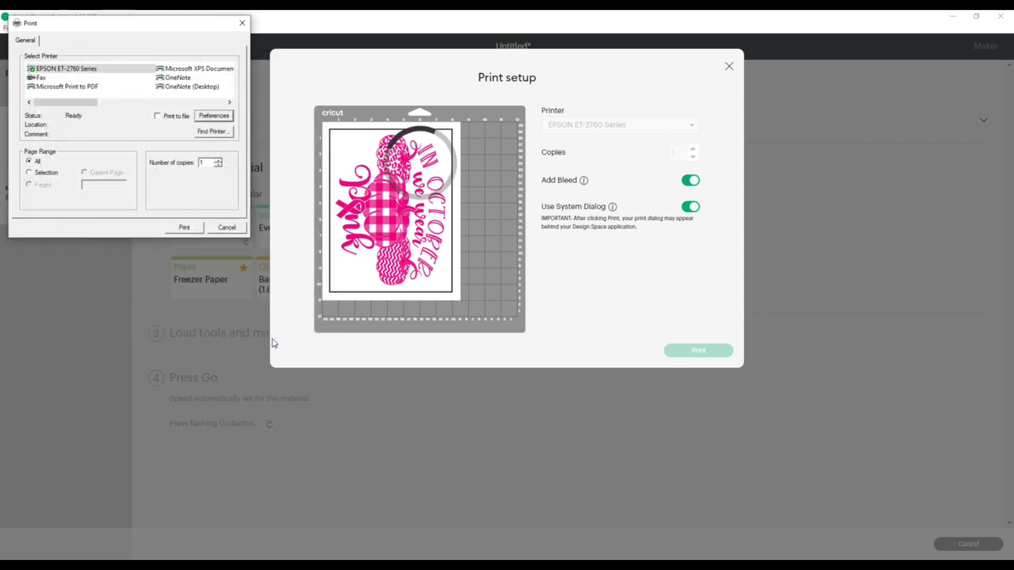
click(226, 226)
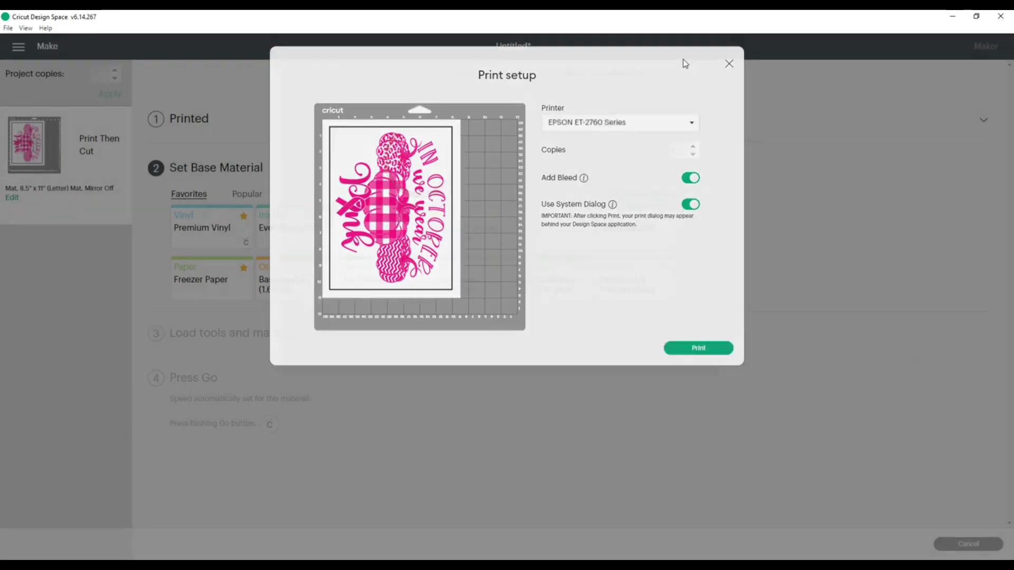
Resend the mat to the EPSON ET-2760 with Use System Dialog turned on.
click(728, 63)
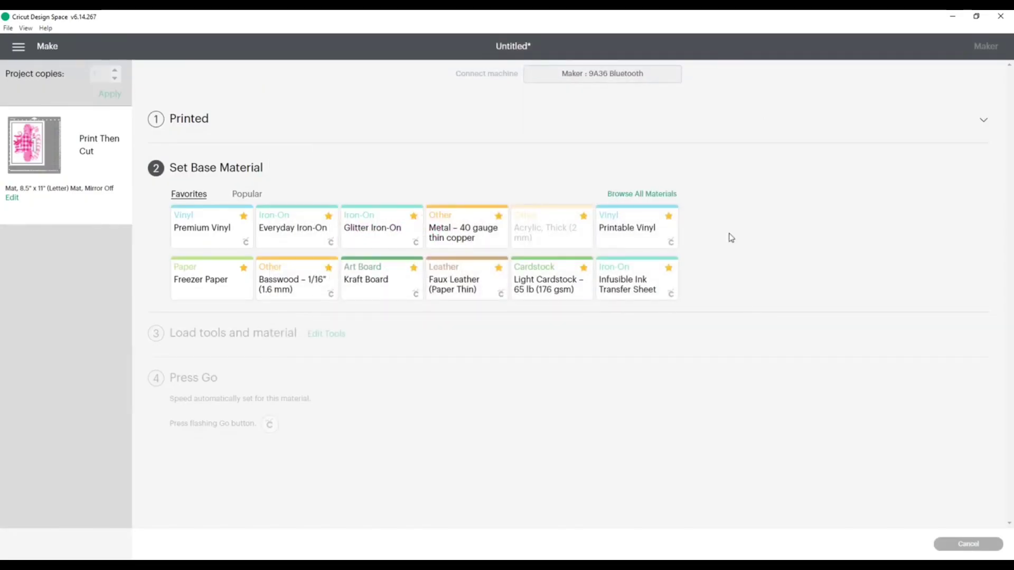
click(194, 125)
click(205, 167)
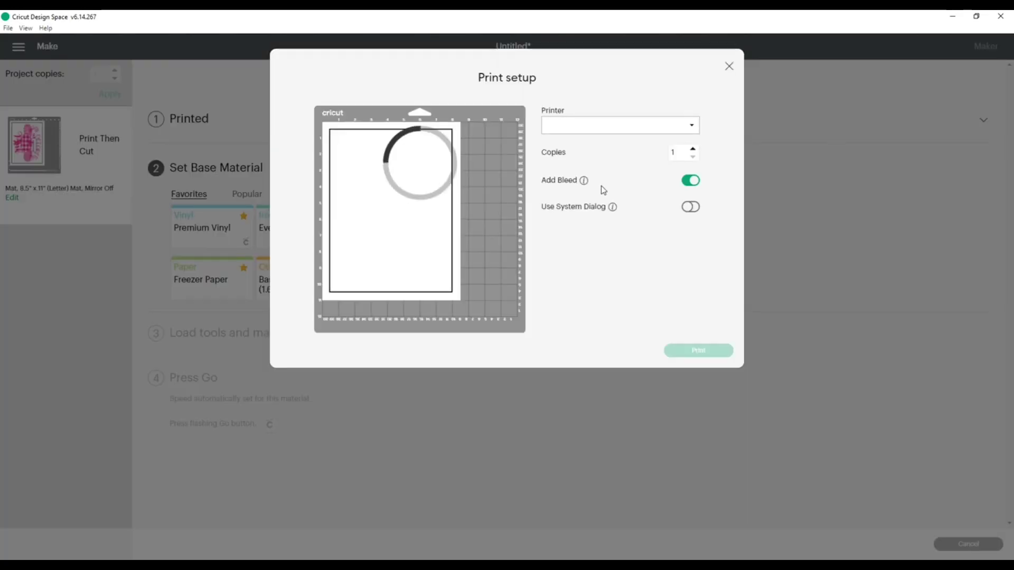
click(689, 208)
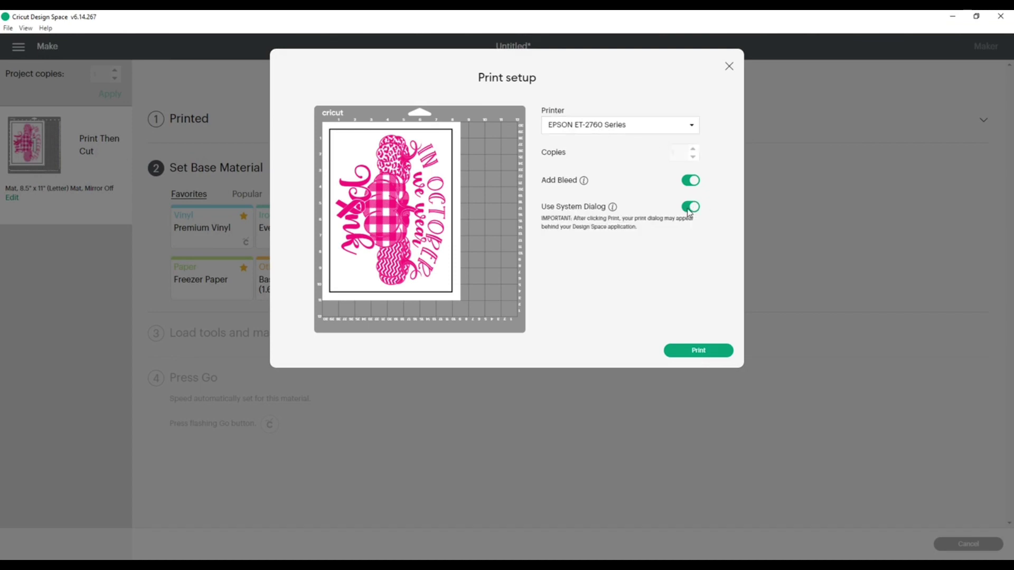
click(719, 355)
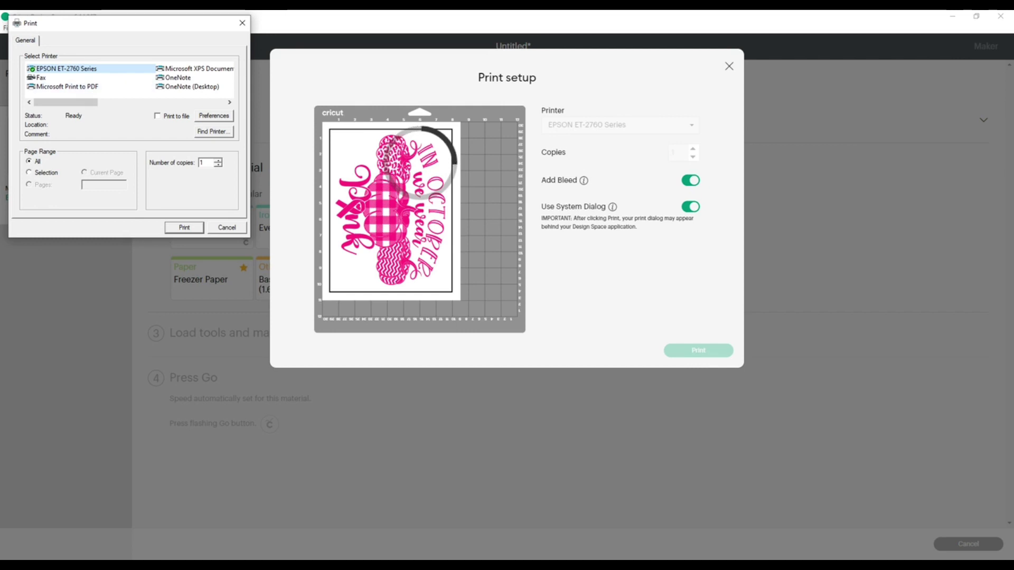
Open the Epson preferences showing Premium Presentation Paper Matte paper at High quality.
click(213, 115)
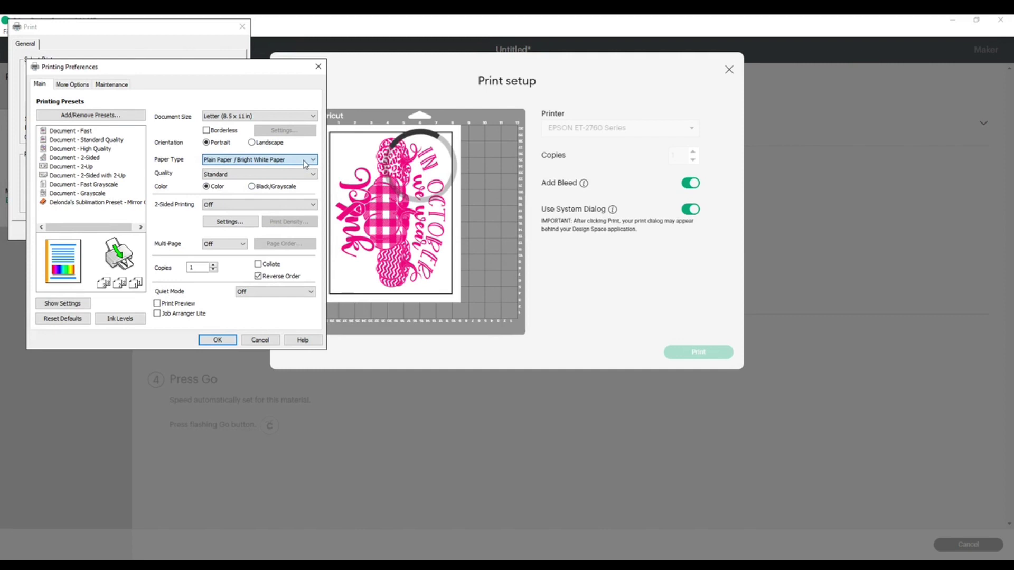
scroll(259, 159, down, 1)
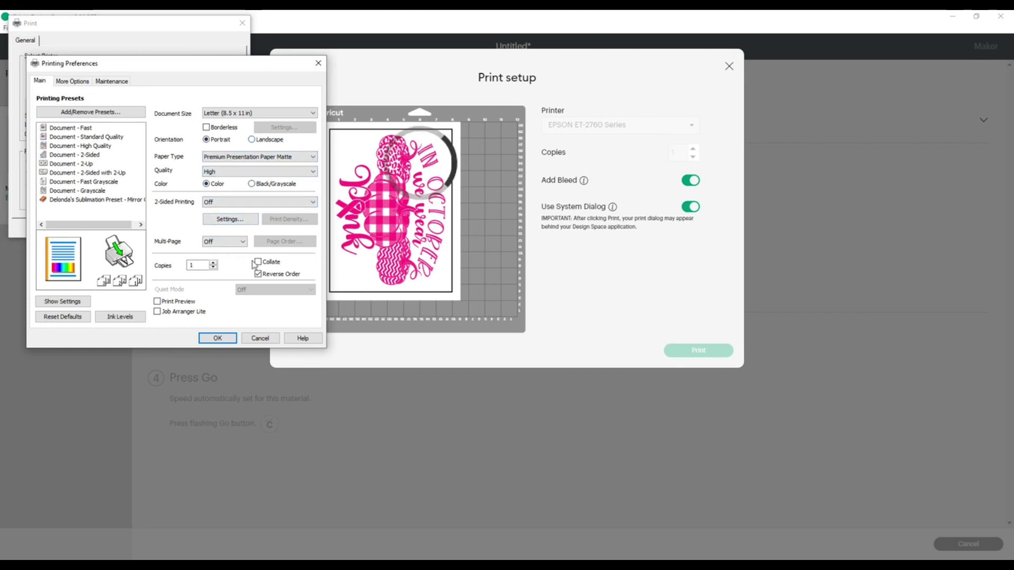
Set custom colour correction to Color Controls with Adobe RGB, and turn off High Speed.
click(79, 83)
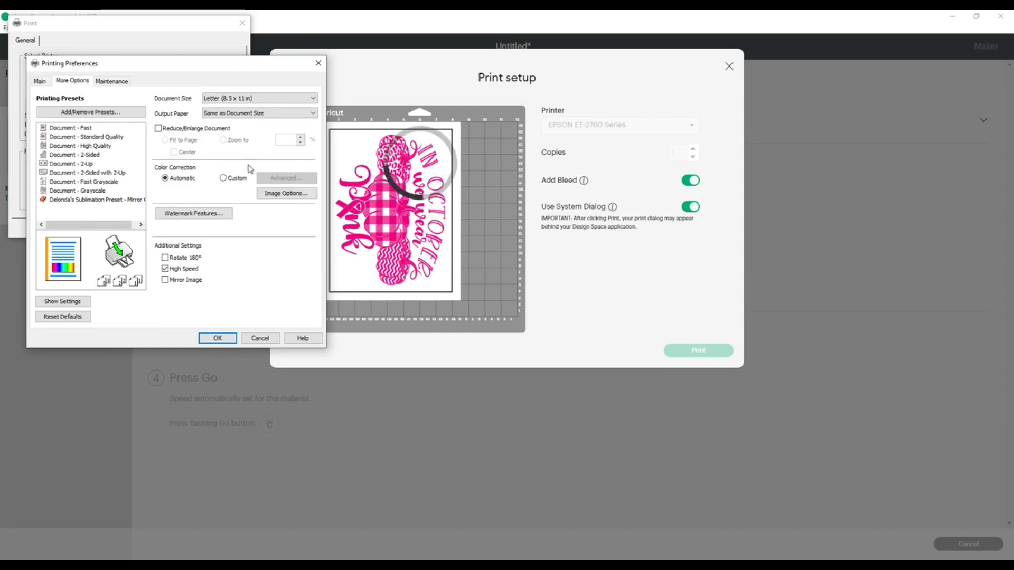
click(224, 178)
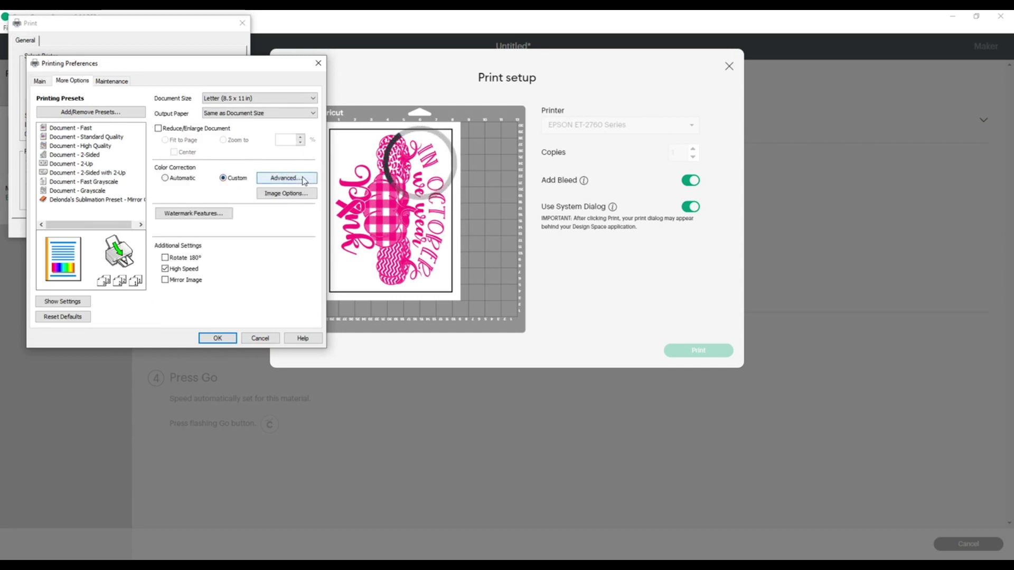
click(303, 179)
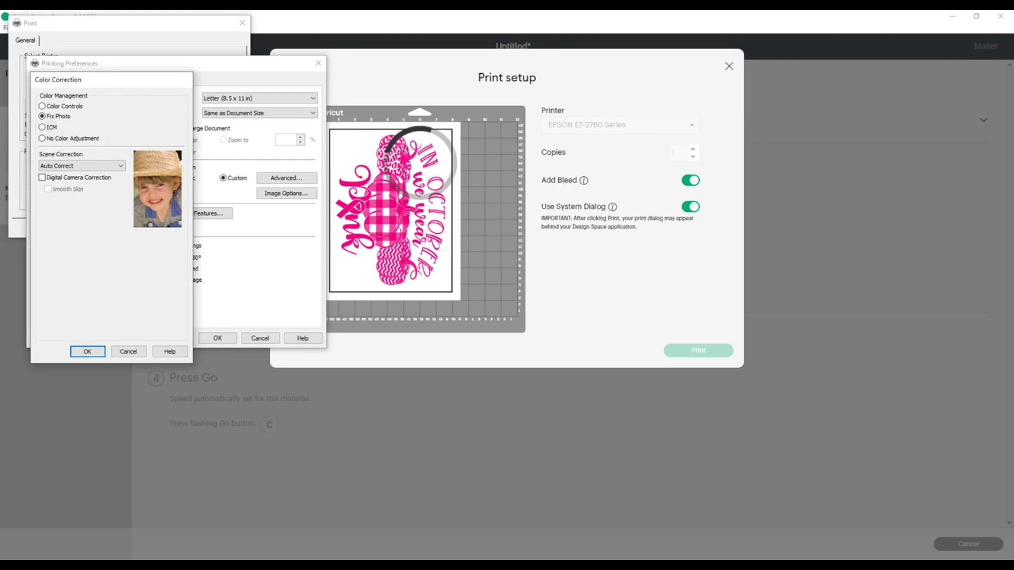
click(42, 107)
click(142, 156)
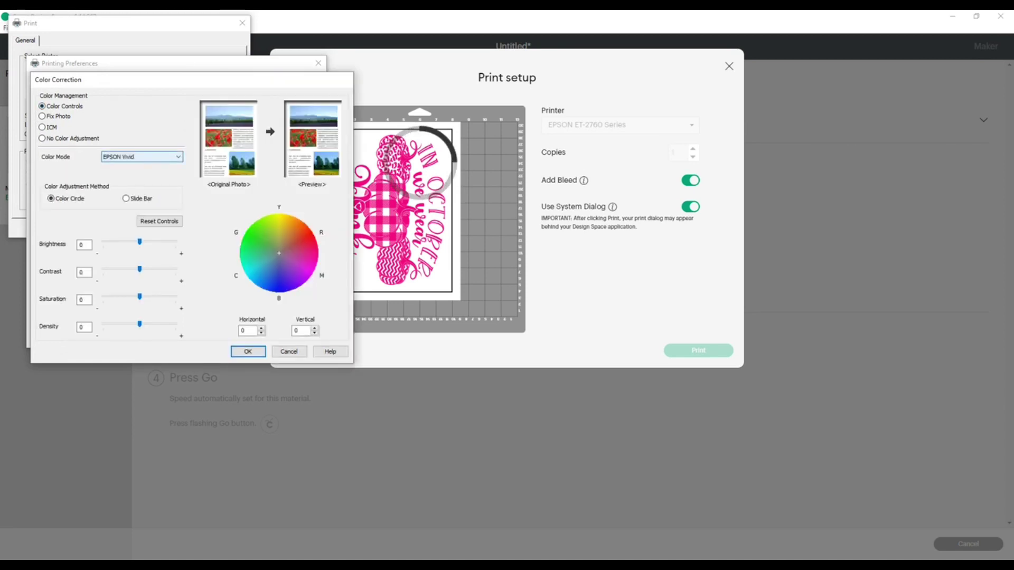
click(163, 168)
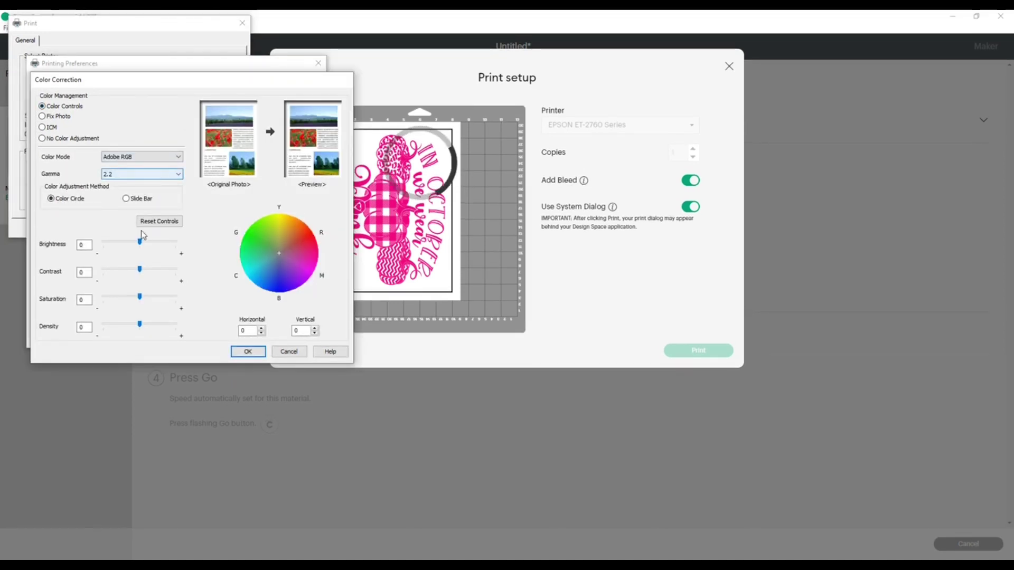
click(248, 351)
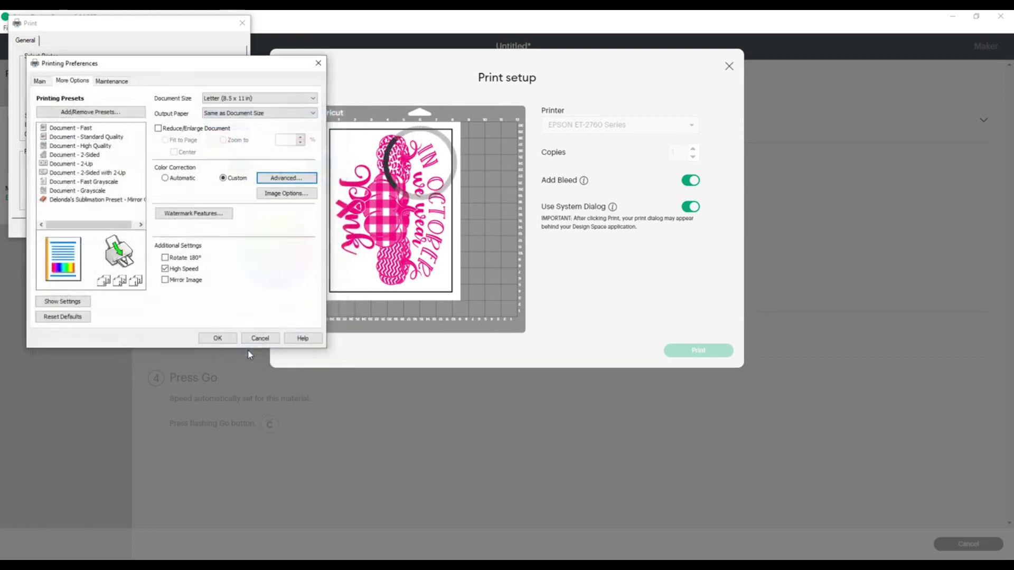
click(165, 269)
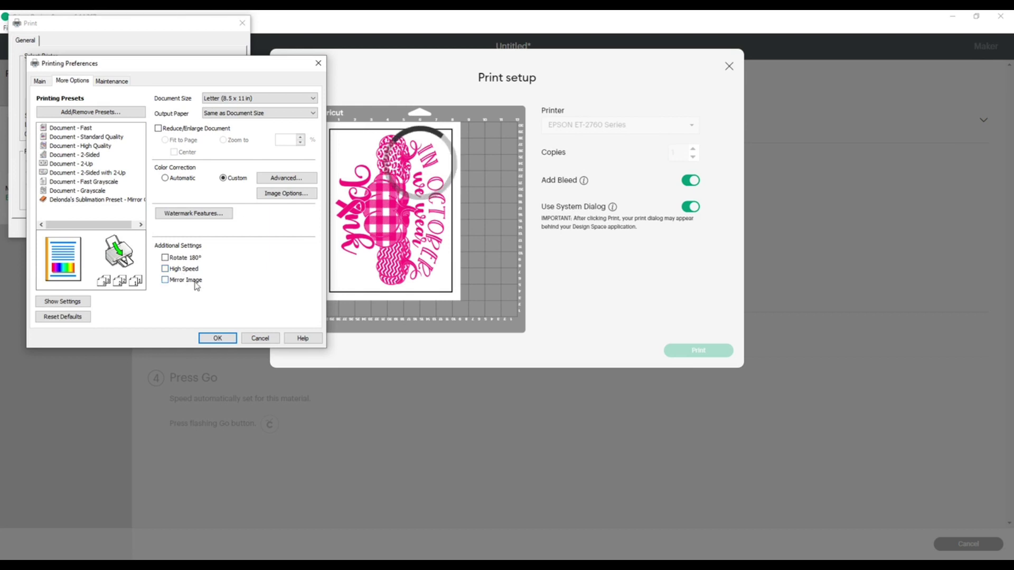
Save the current settings as a new sublimation preset whose name ends in 'Mirror OFF'.
click(75, 113)
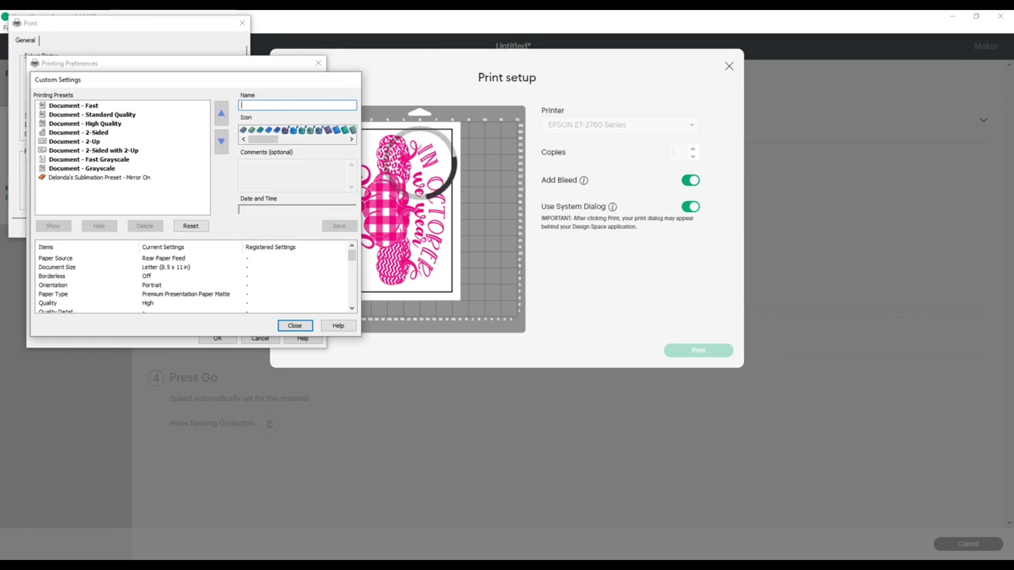
text(Delonda's)
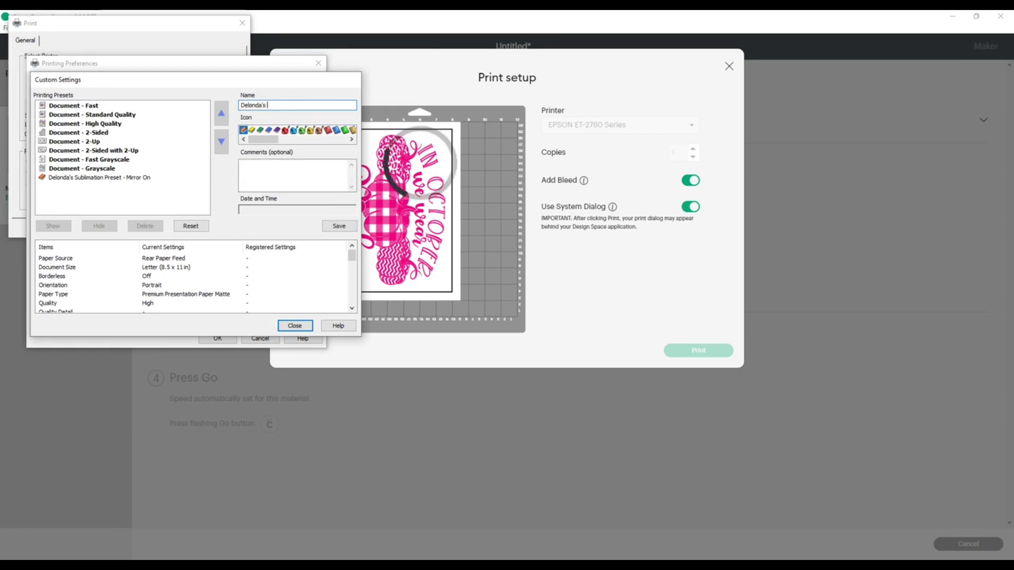
text( Sublima)
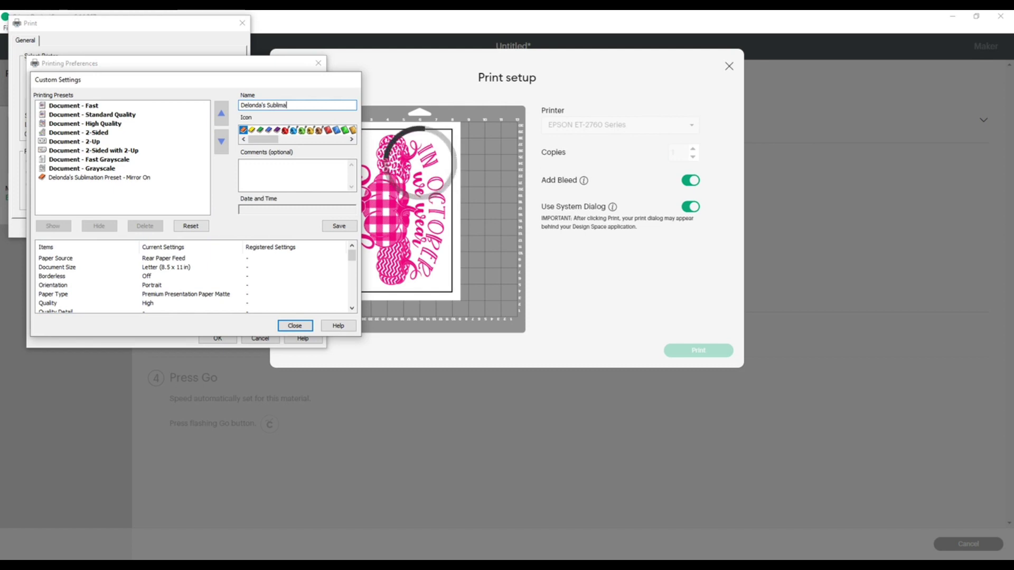
text(tion Pres)
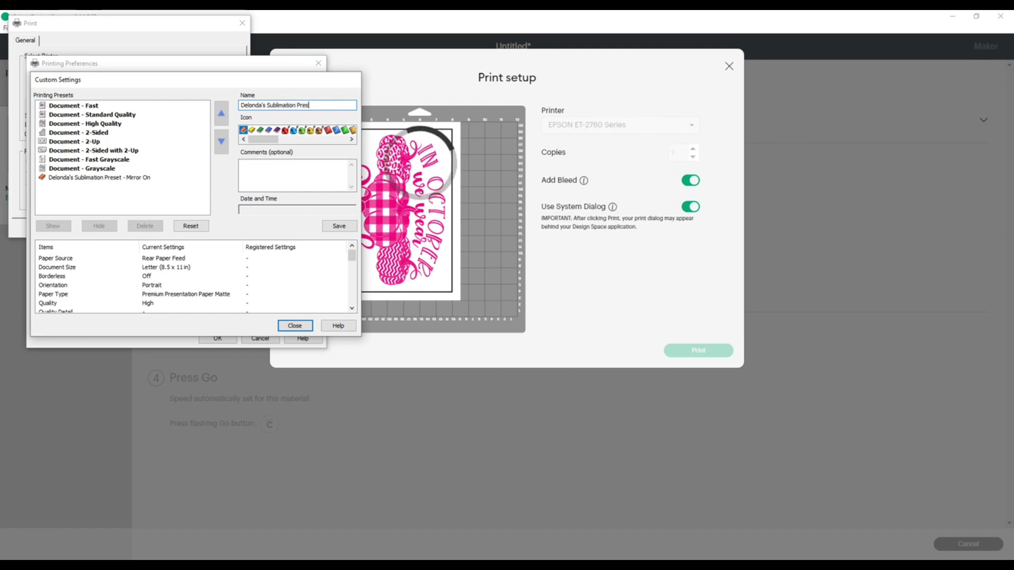
text(et )
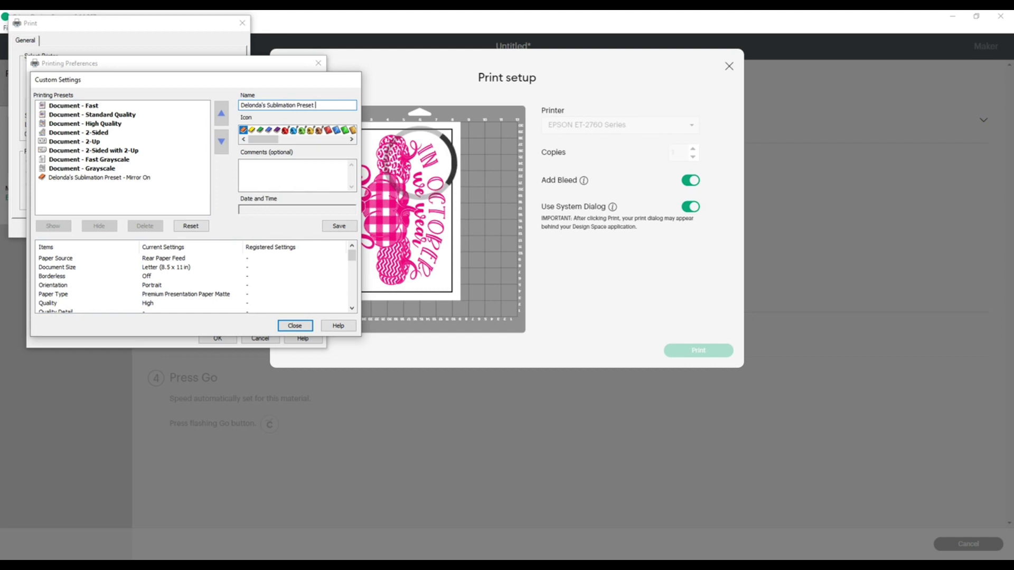
text(- Mirror )
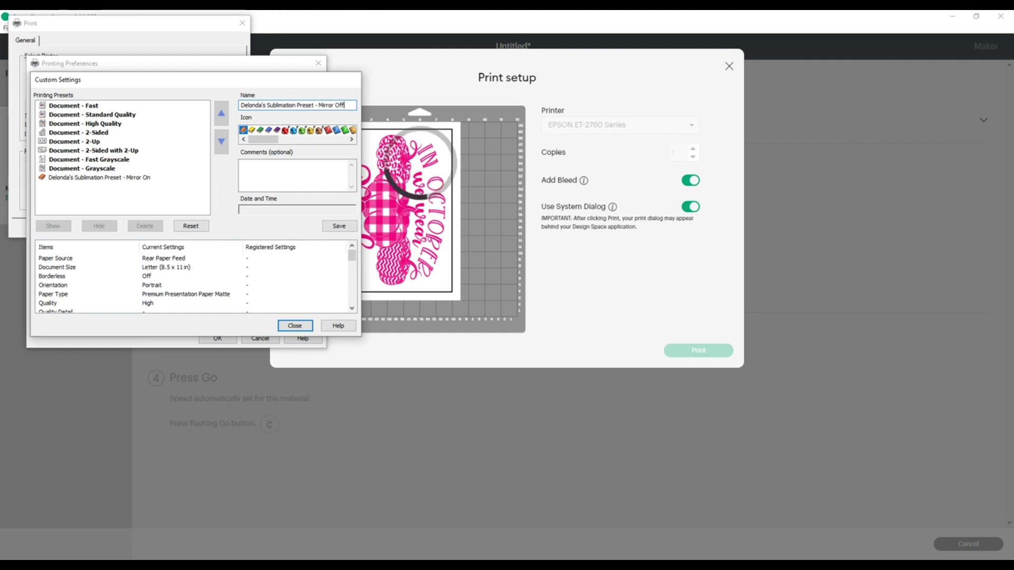
text(Off)
key(BackSpace)
key(BackSpace)
text(FF)
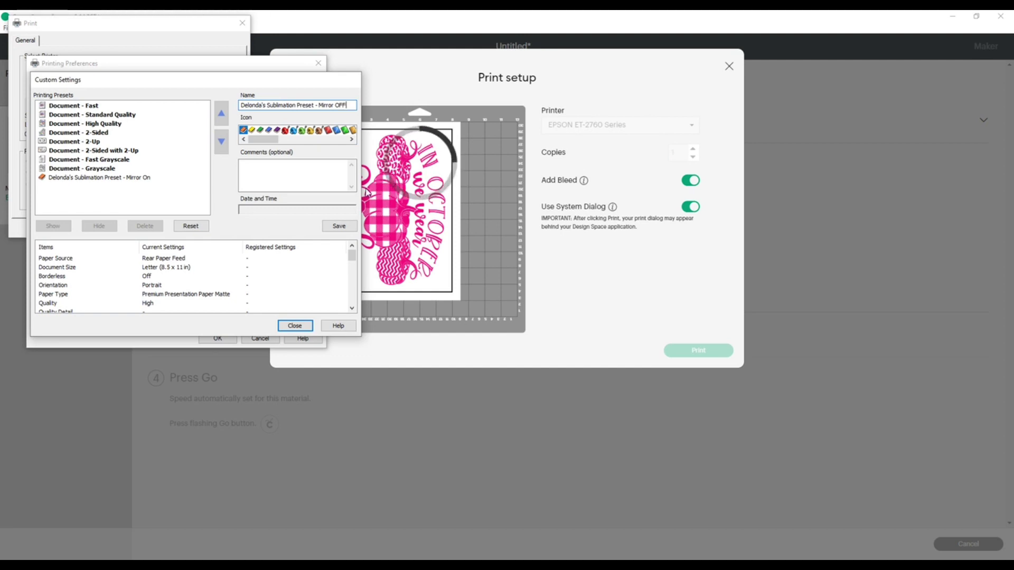
click(339, 226)
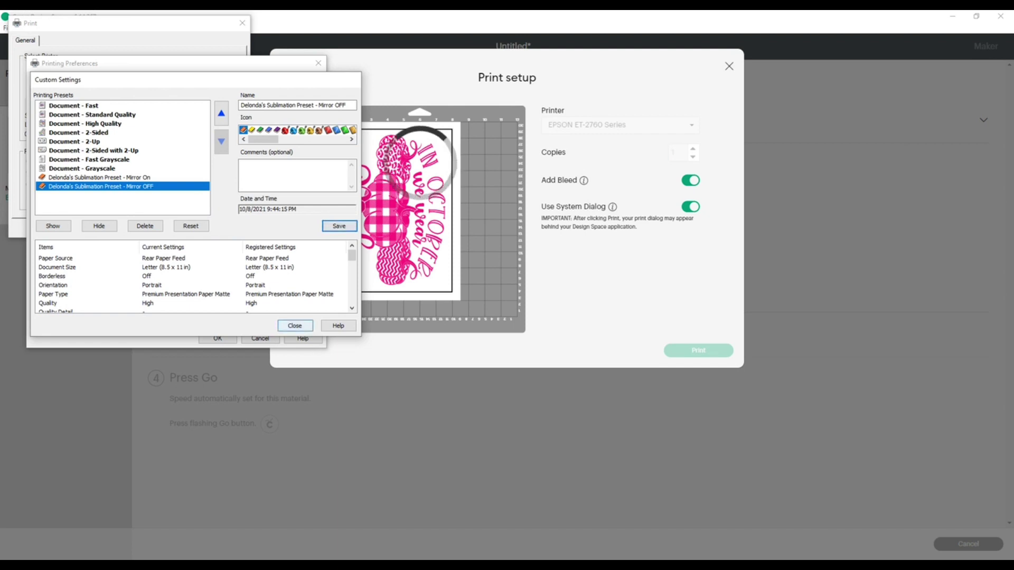
click(303, 327)
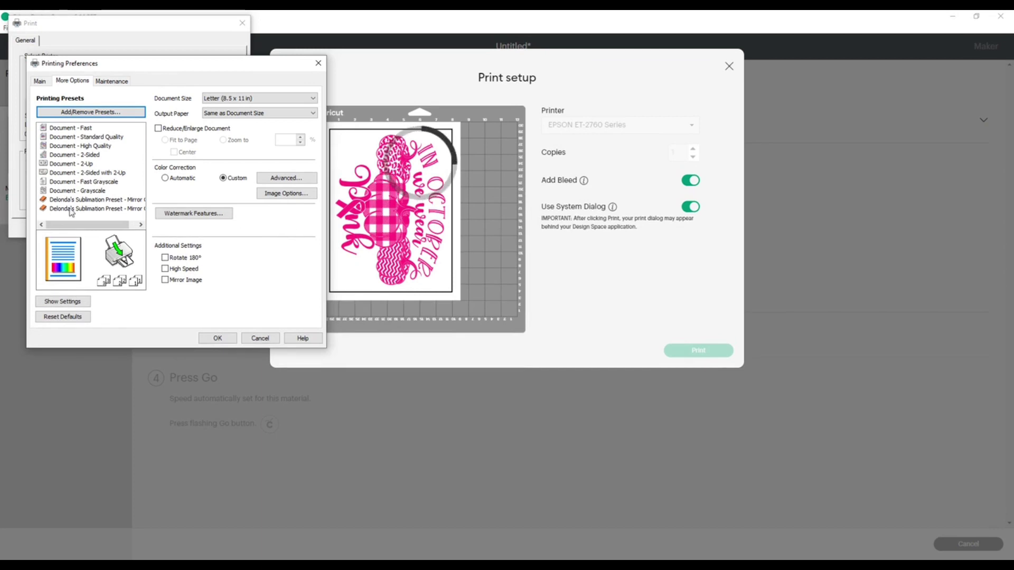
Select the Mirror OFF sublimation preset and accept the Epson preferences.
click(82, 212)
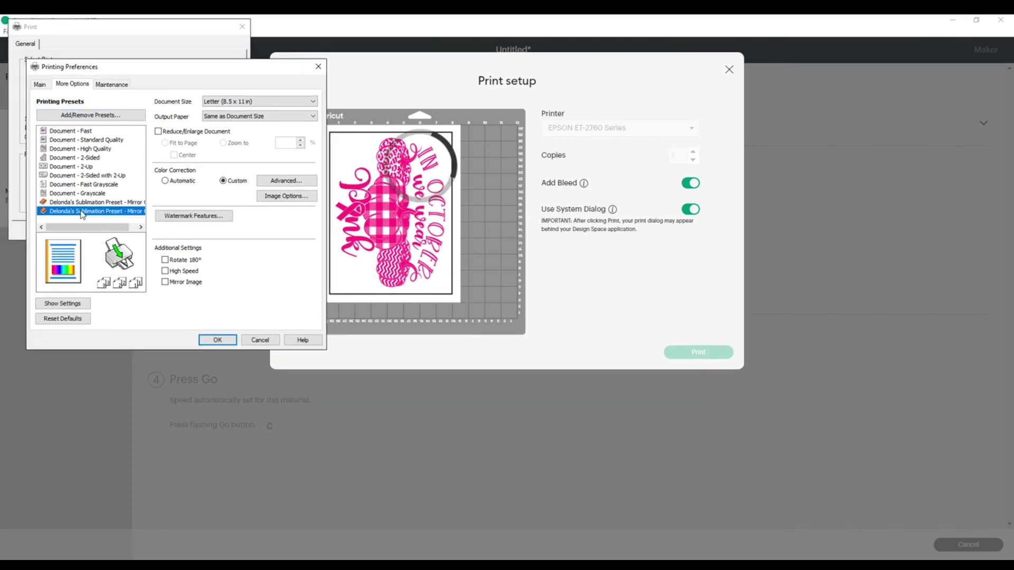
click(217, 339)
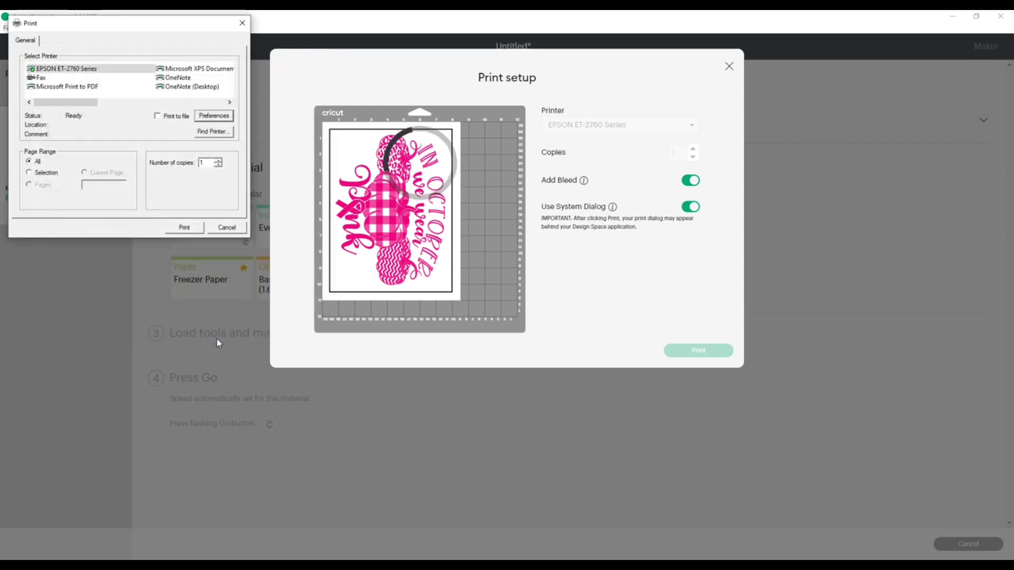